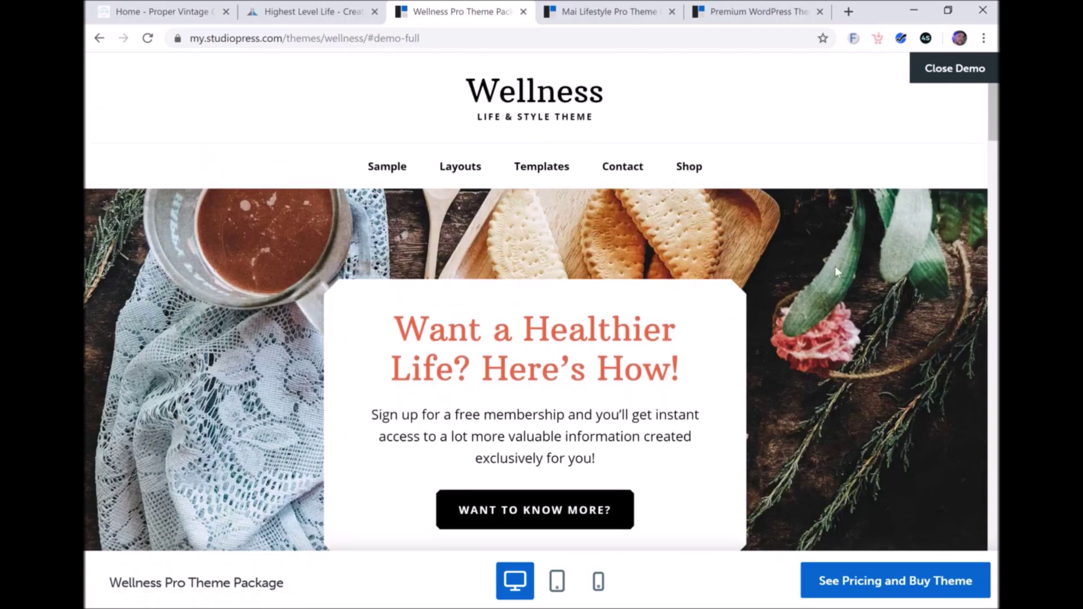
- Examine the upper part of the Wellness Pro theme demo: header, hero image with call-to-action box, sticky message and first row of posts
scroll(806, 203, "down", 5)
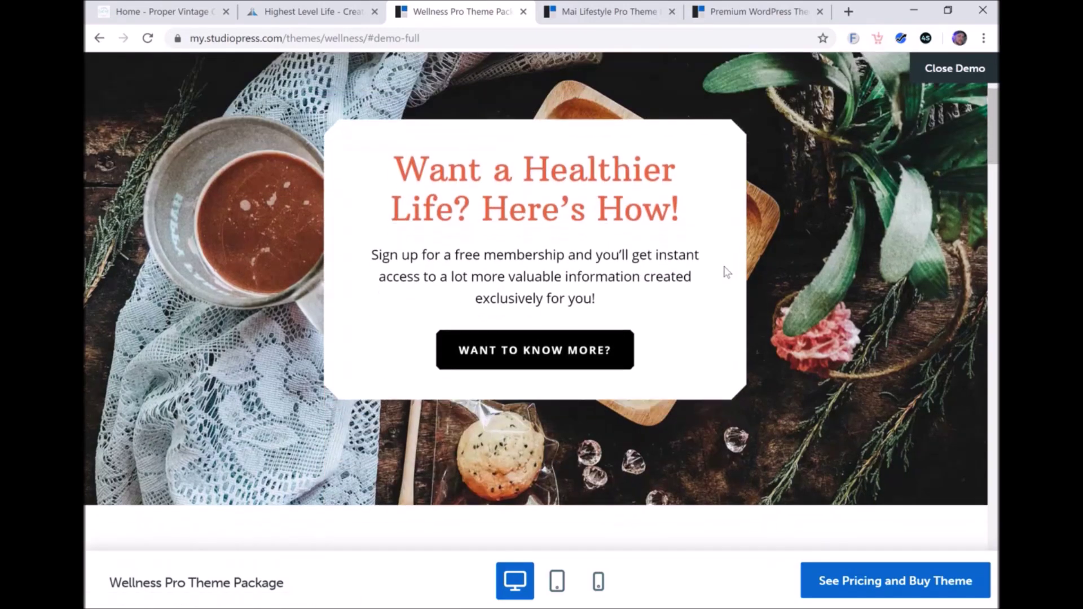
scroll(727, 272, "down", 5)
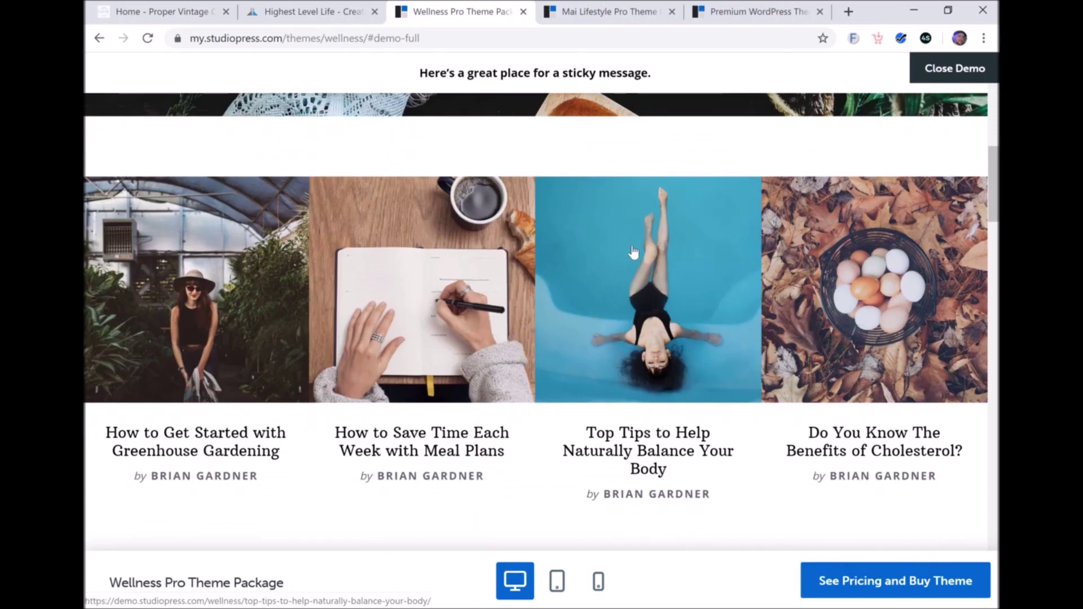
scroll(603, 126, "up", 10)
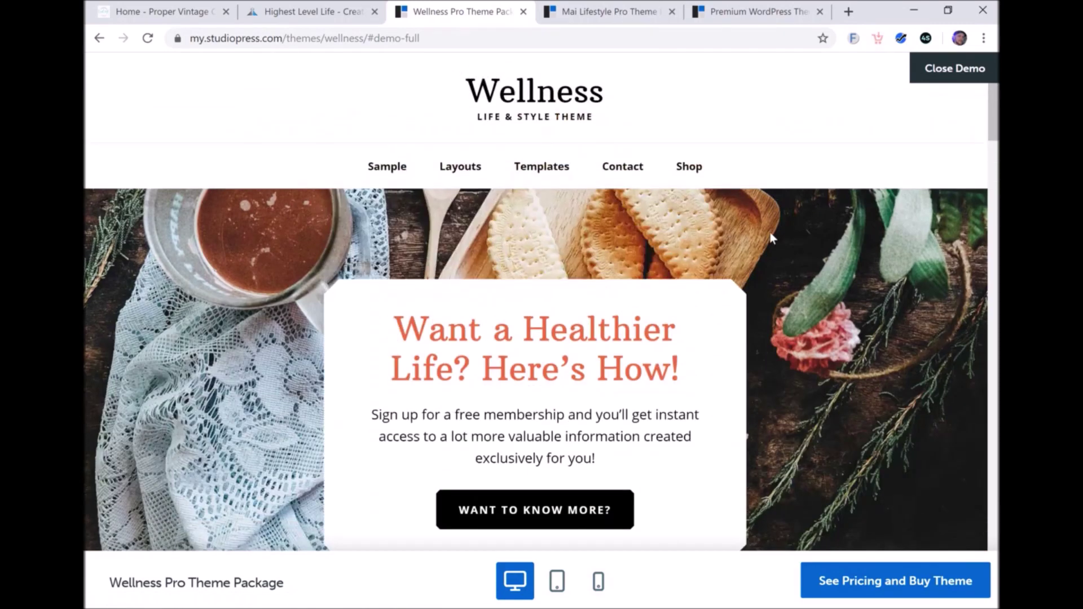
scroll(825, 293, "down", 1)
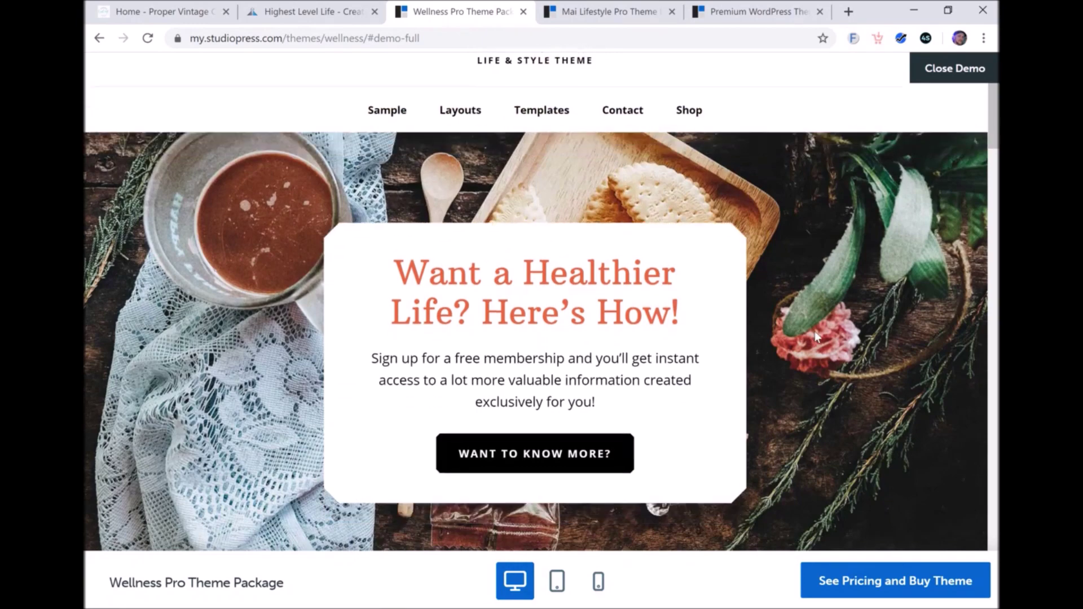
scroll(817, 336, "down", 3)
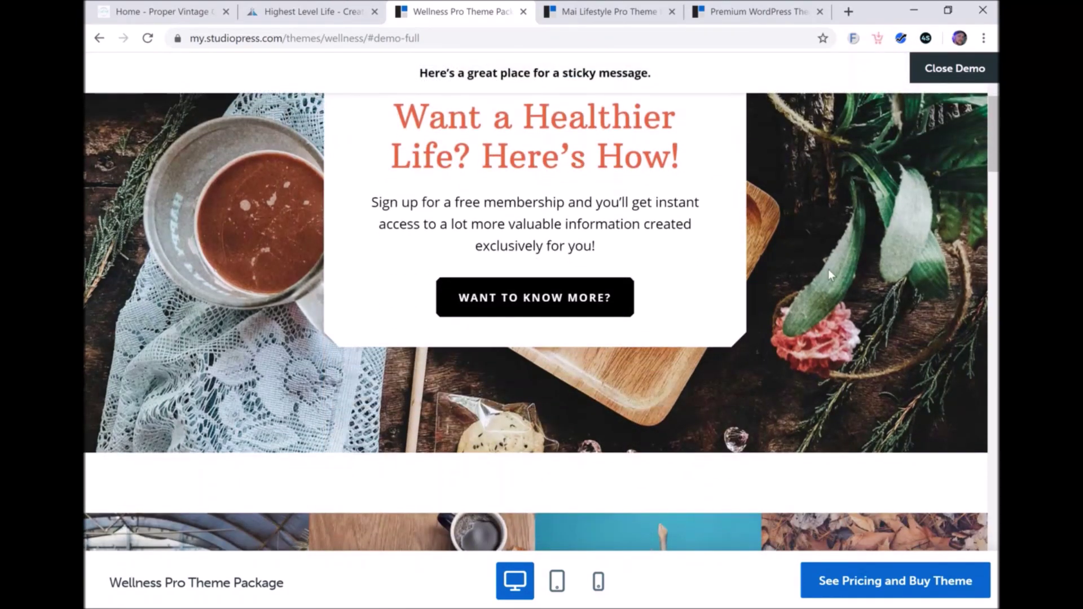
scroll(828, 275, "down", 1)
scroll(713, 243, "down", 1)
scroll(710, 241, "up", 3)
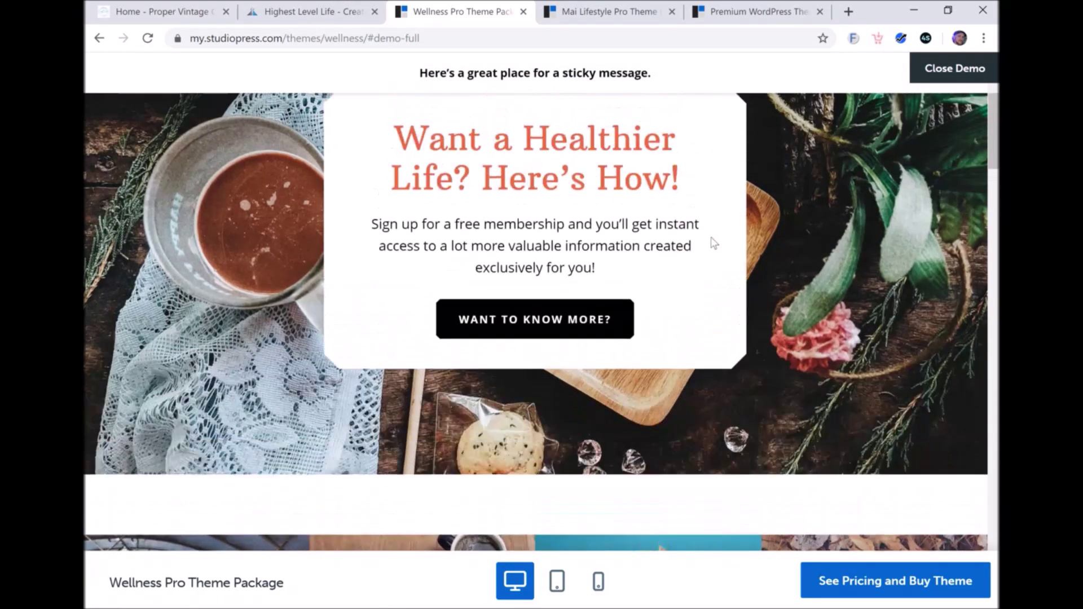
scroll(728, 397, "down", 2)
scroll(728, 397, "down", 4)
scroll(549, 365, "down", 2)
scroll(576, 300, "up", 3)
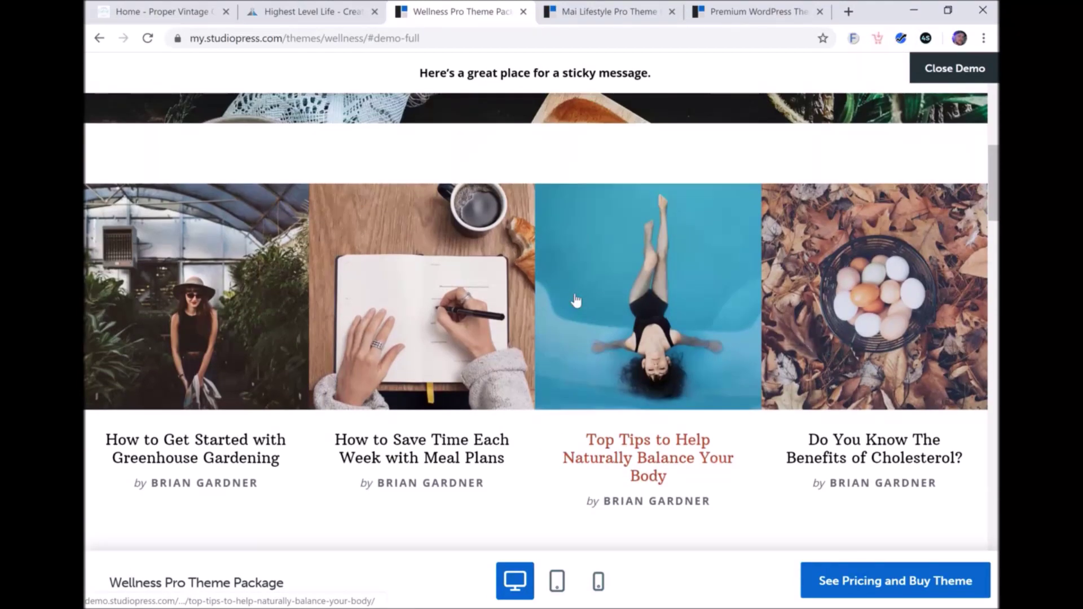
- Examine the rest of the Wellness Pro demo page, from the featured posts and meal plans section to the Instagram image row and sign-up area
scroll(638, 303, "down", 8)
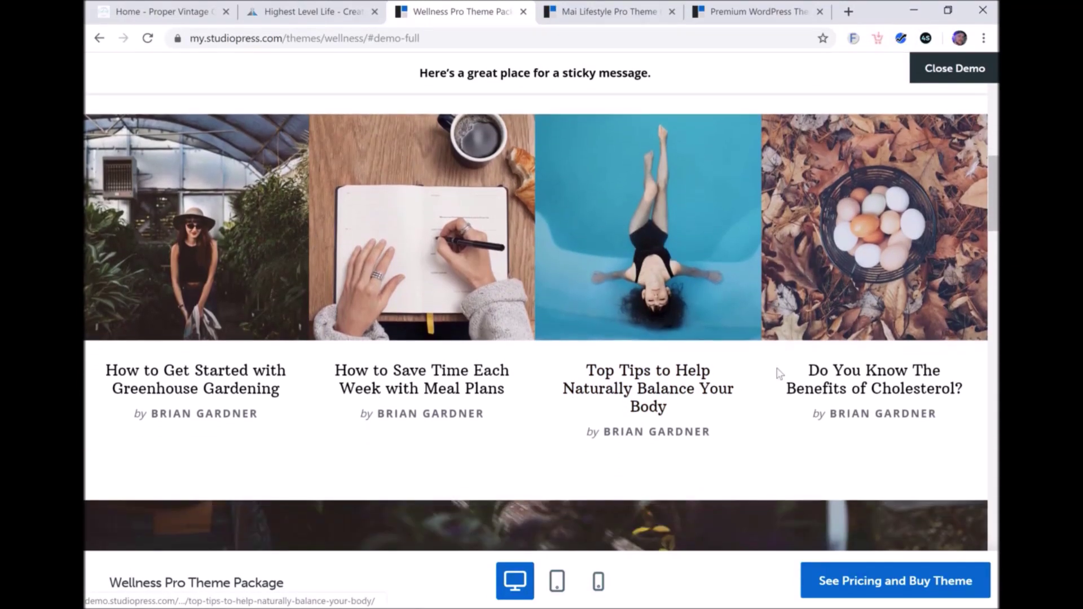
scroll(862, 419, "down", 13)
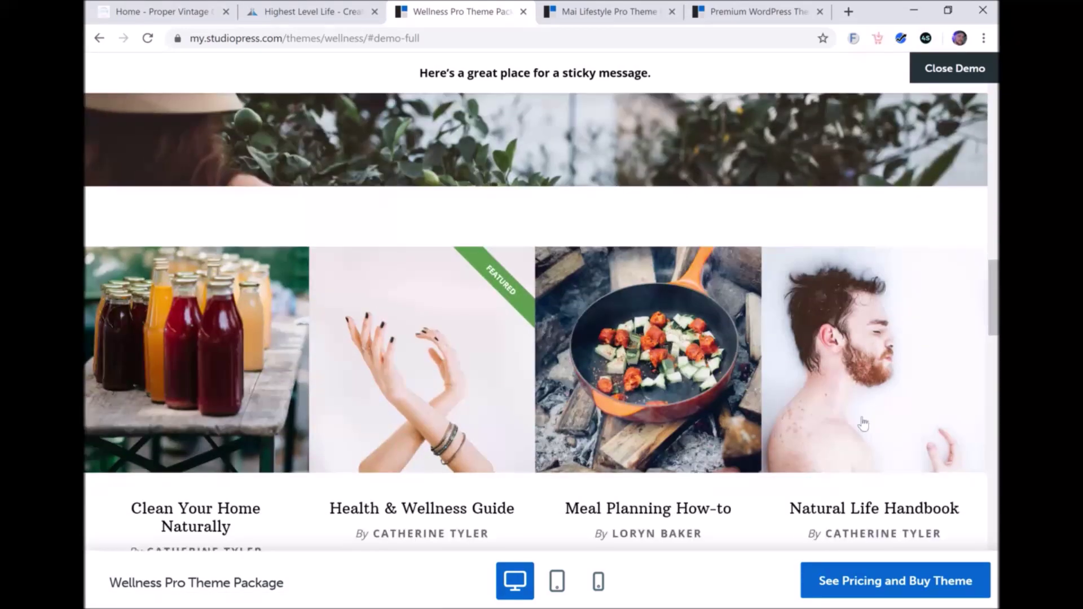
scroll(805, 327, "down", 10)
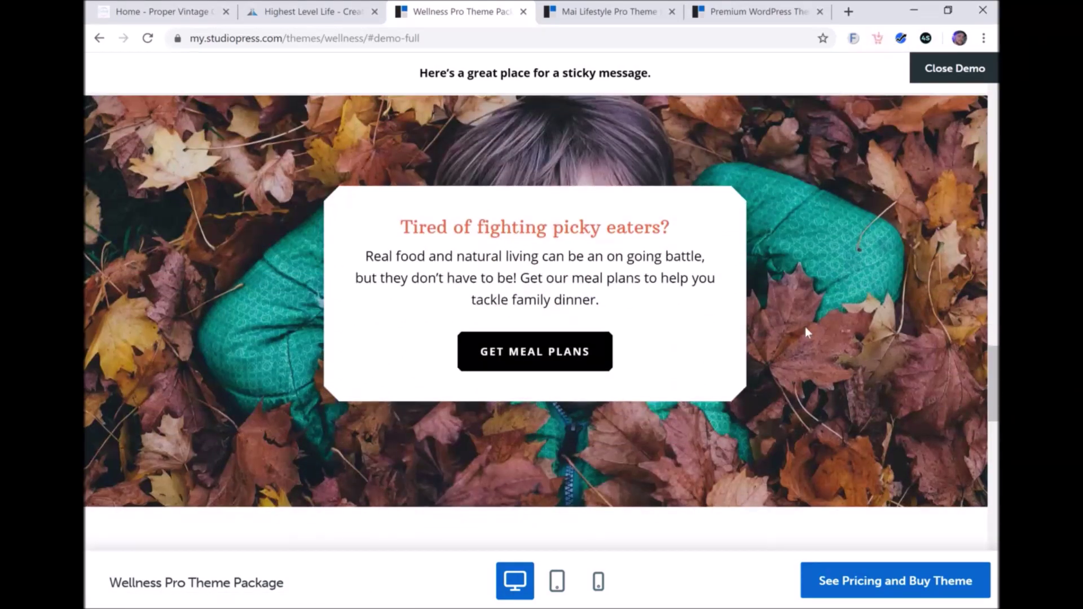
scroll(806, 334, "down", 3)
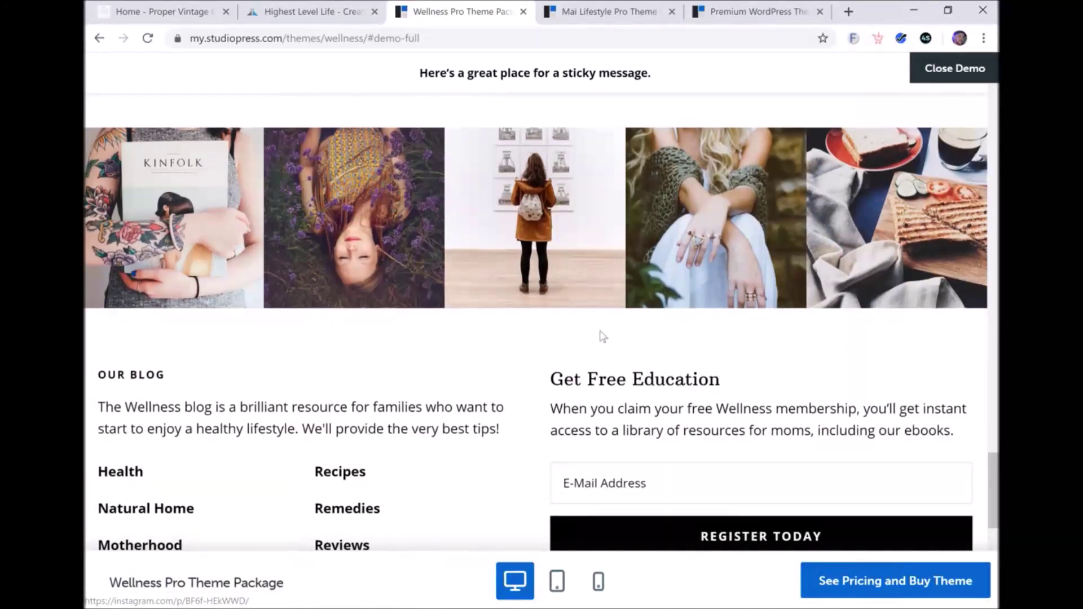
scroll(602, 336, "up", 2)
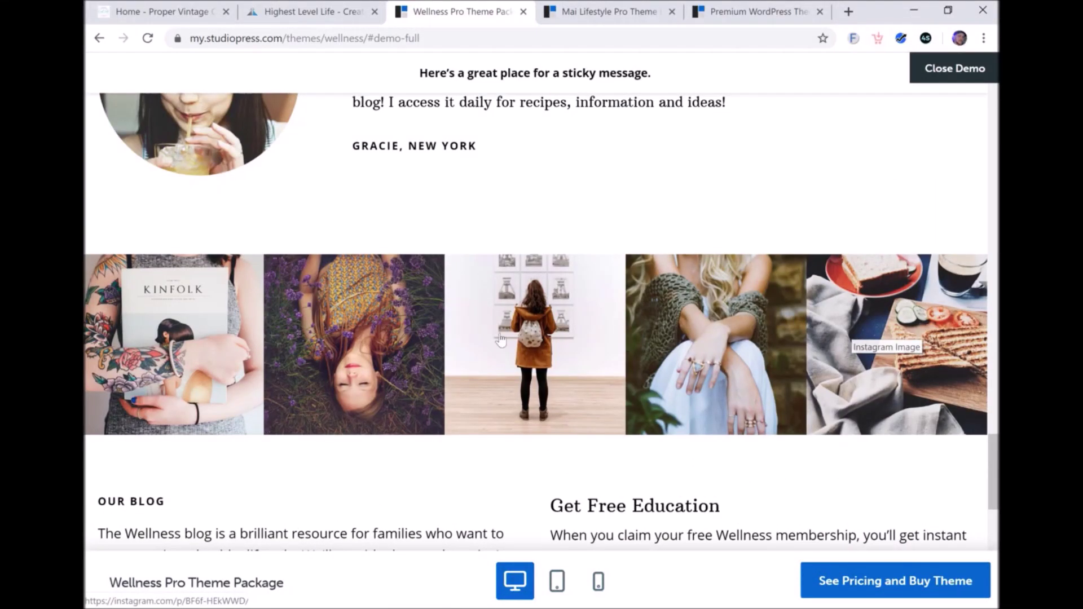
scroll(688, 317, "down", 1)
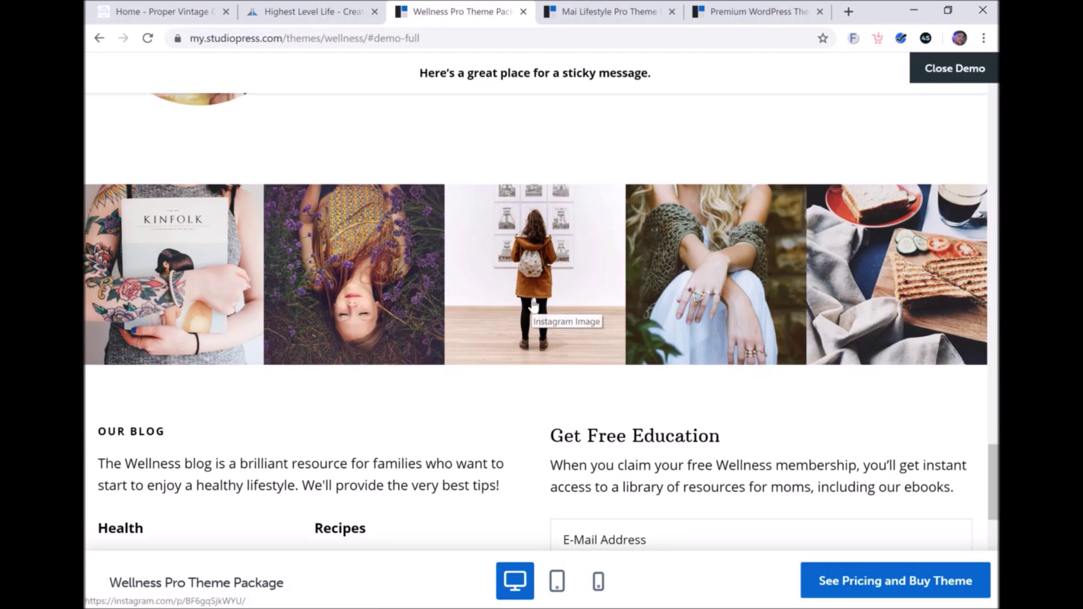
scroll(505, 386, "down", 1)
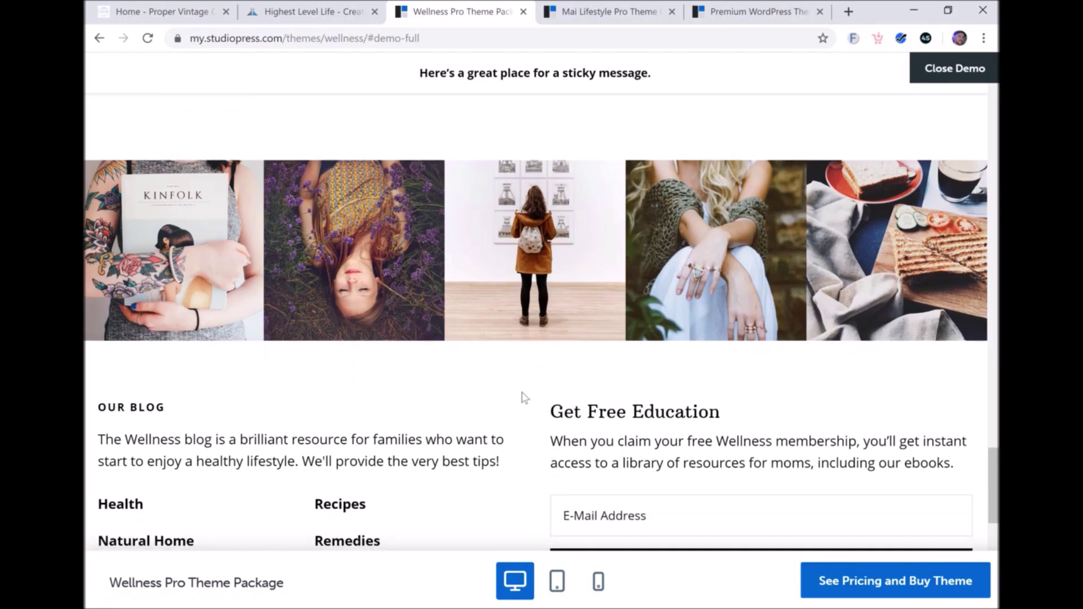
scroll(523, 397, "down", 3)
scroll(438, 255, "up", 3)
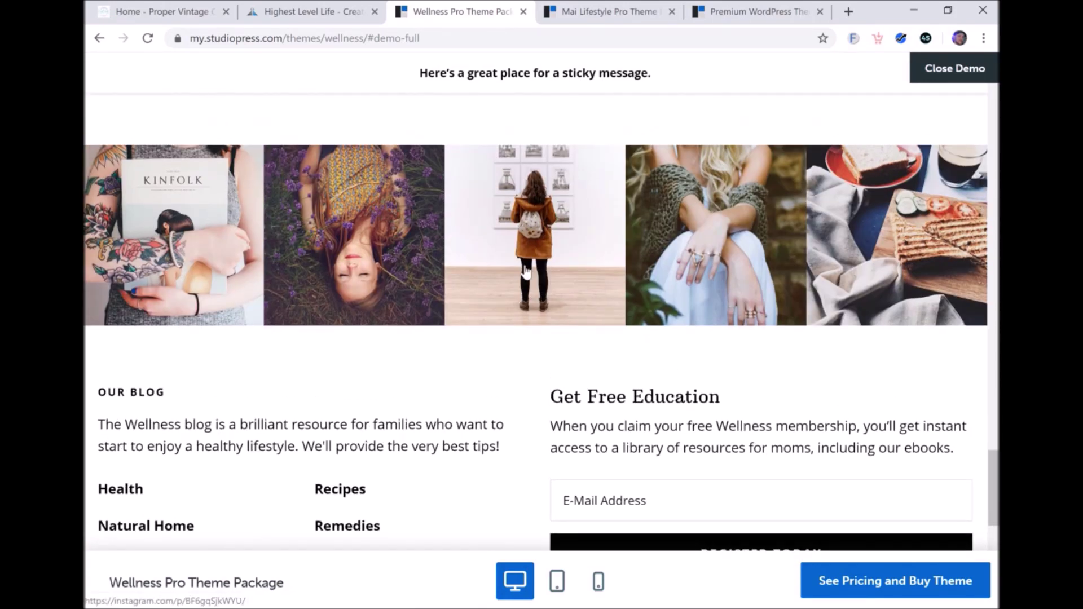
scroll(507, 405, "down", 3)
scroll(507, 406, "up", 20)
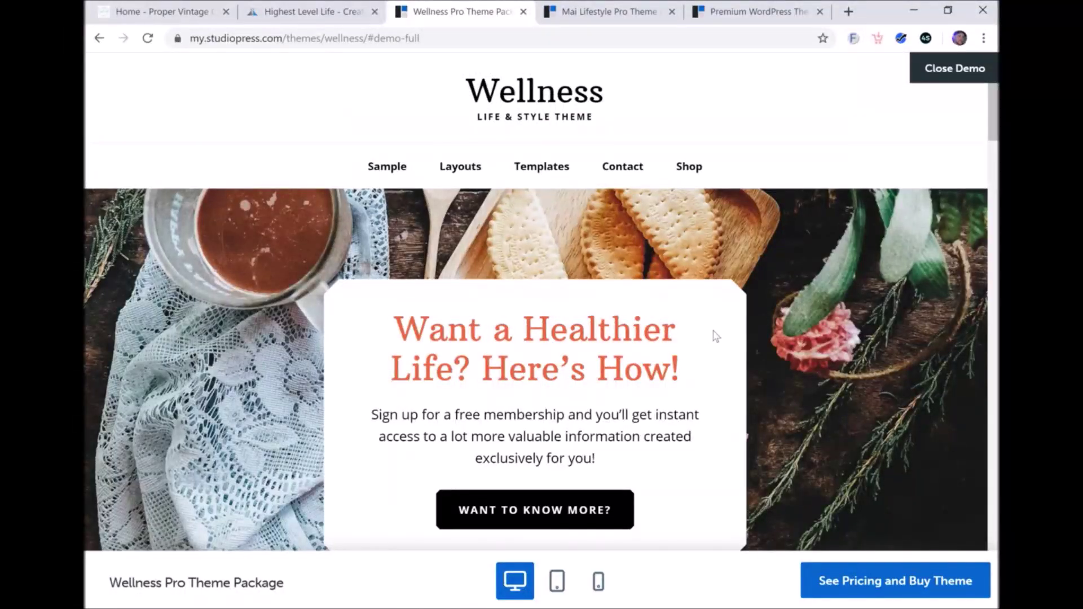
scroll(714, 333, "down", 3)
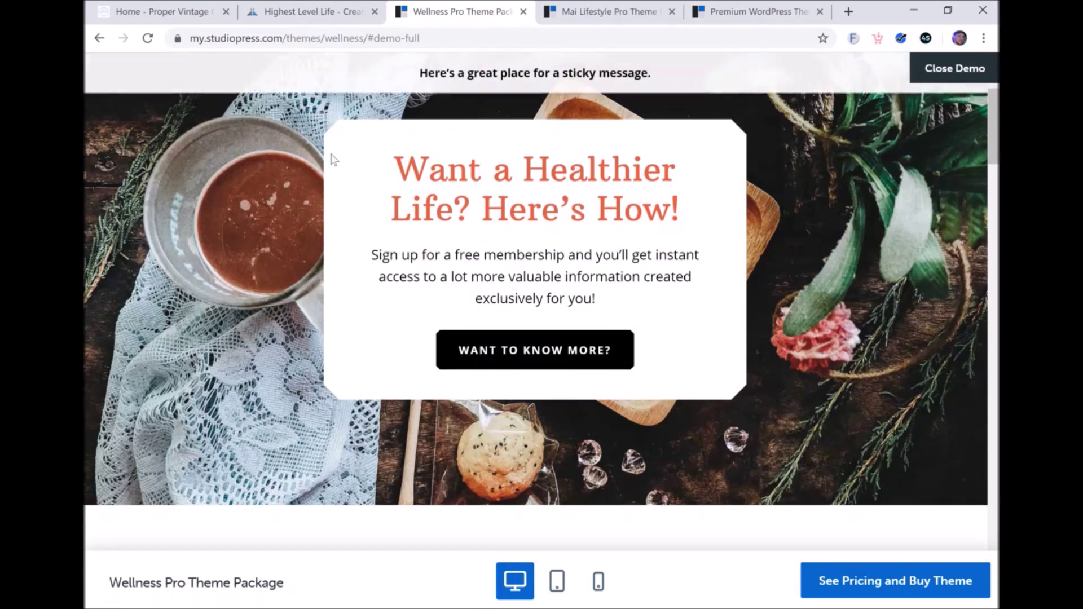
- Switch to the Proper Vintage Cornwall site and examine its header, image slider, sticky contact icons and vintage van booking section
left_click(170, 15)
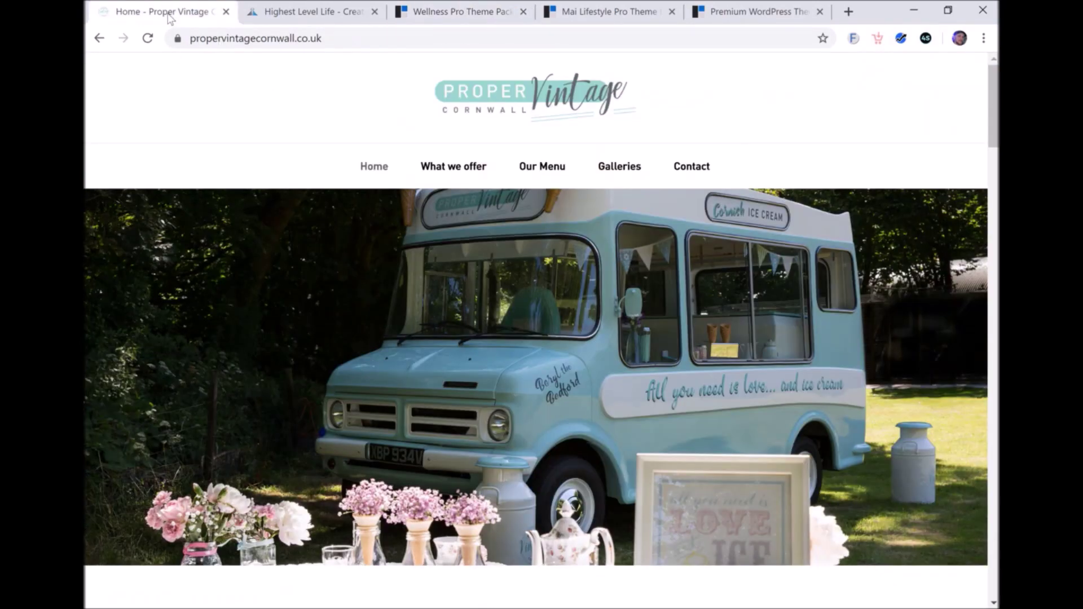
scroll(755, 166, "down", 1)
scroll(770, 175, "up", 1)
scroll(774, 102, "down", 2)
scroll(773, 97, "up", 2)
scroll(708, 103, "down", 5)
scroll(709, 104, "down", 1)
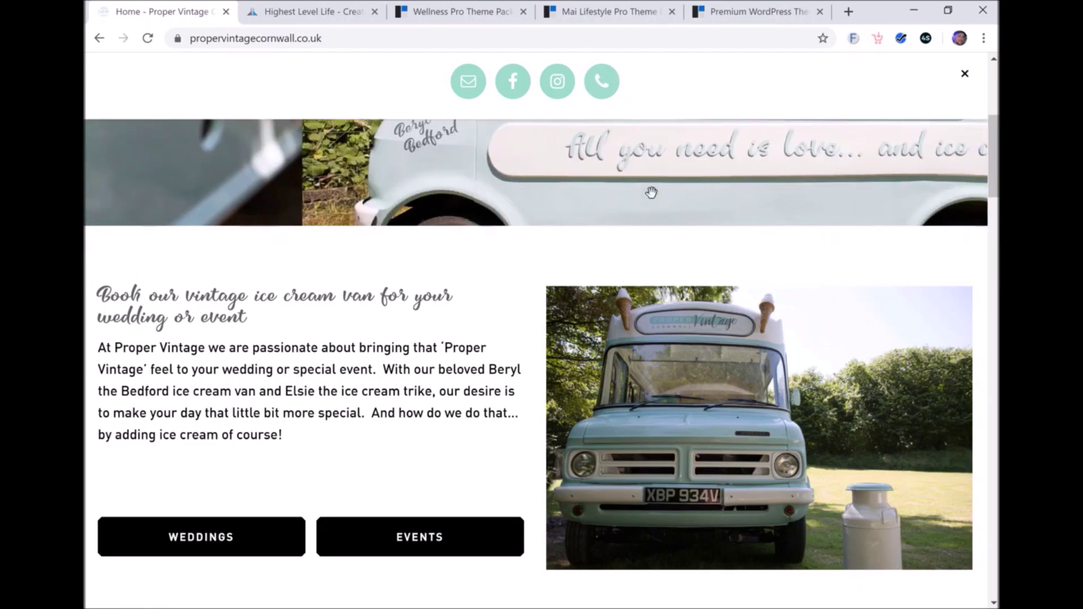
scroll(651, 193, "up", 6)
scroll(651, 193, "down", 5)
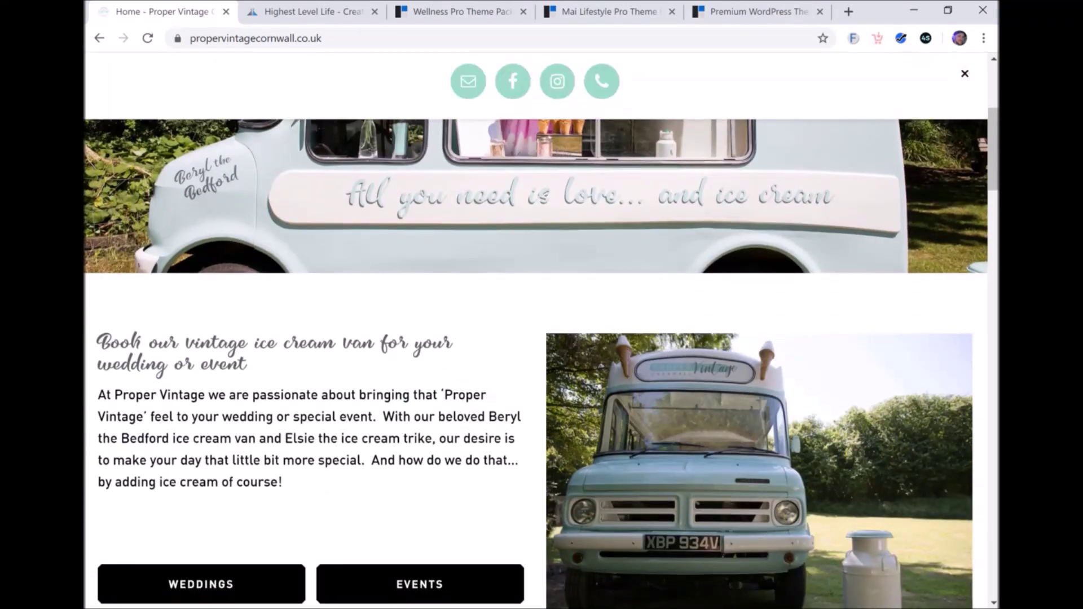
scroll(602, 341, "down", 1)
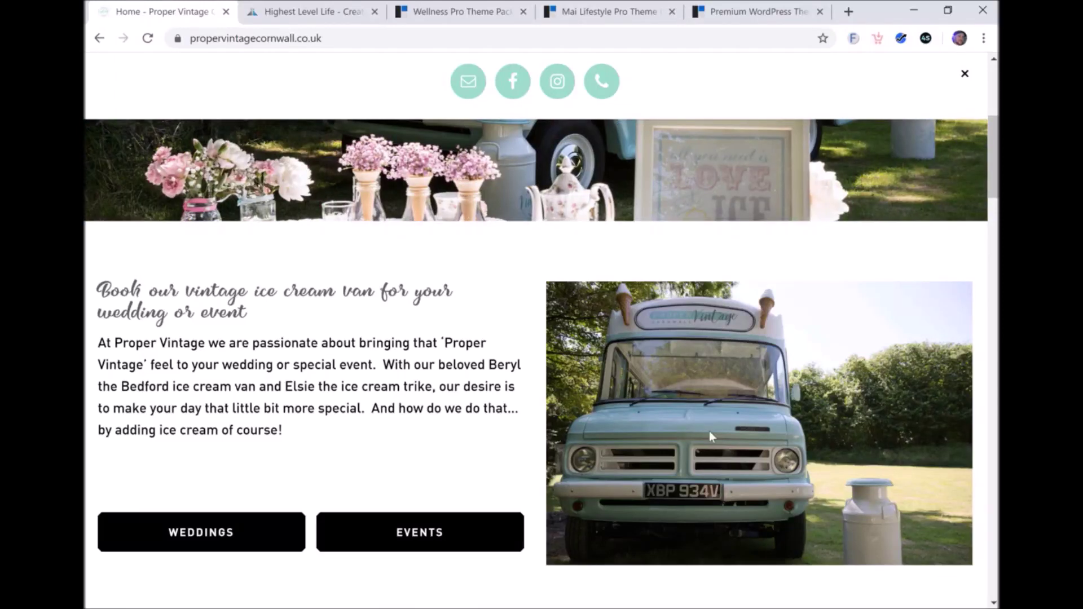
- Look over the Proper Vintage menu and "Come and see us!" sections, and return to the homepage's image slider
scroll(708, 431, "down", 12)
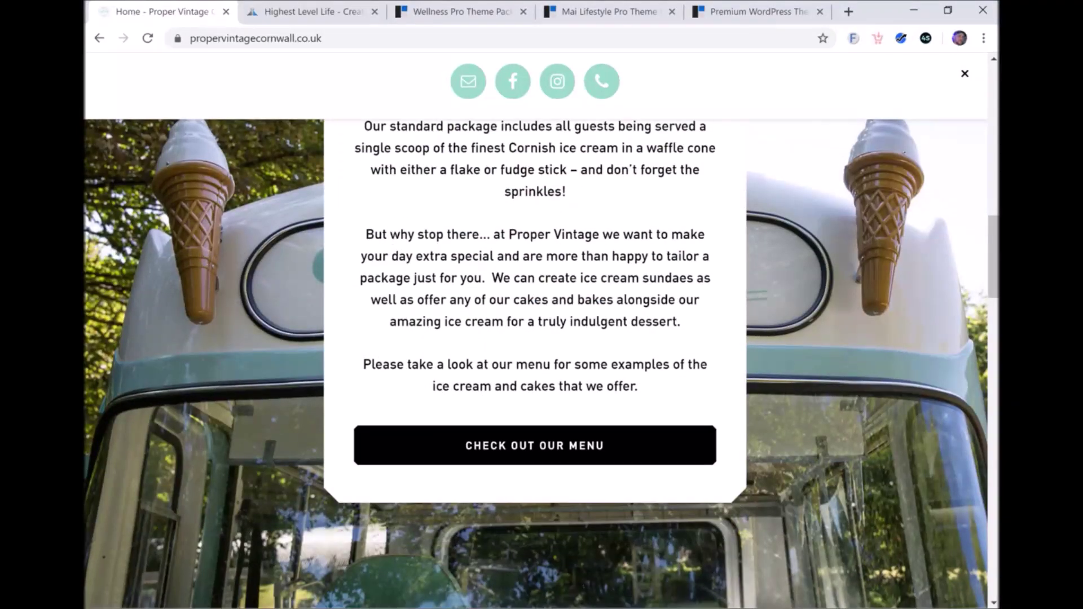
scroll(584, 445, "down", 6)
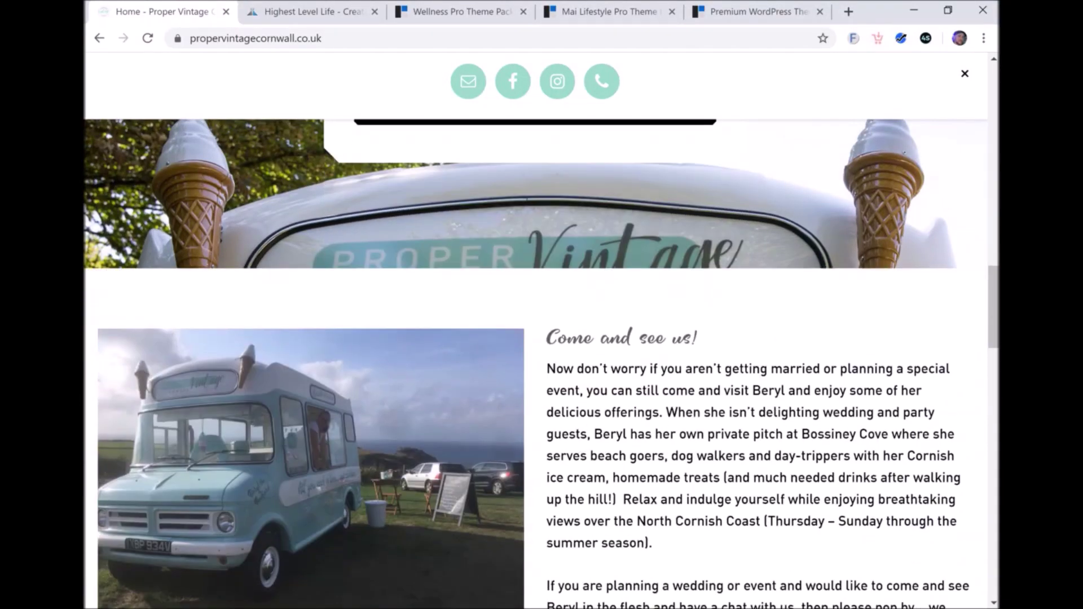
scroll(728, 418, "down", 2)
scroll(726, 293, "down", 2)
scroll(725, 293, "up", 20)
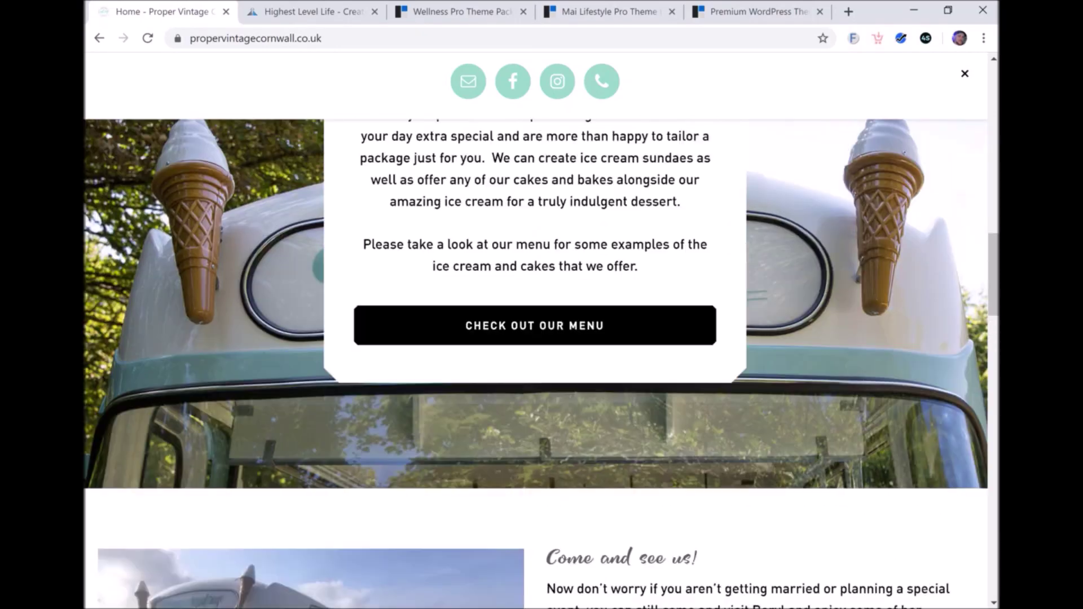
scroll(688, 333, "down", 2)
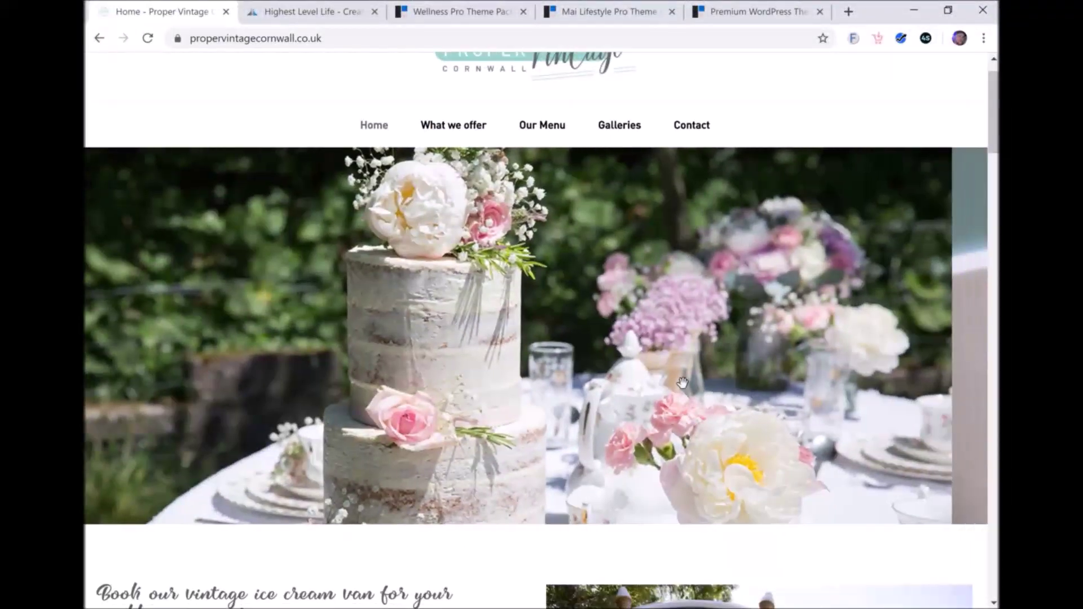
scroll(547, 241, "down", 2)
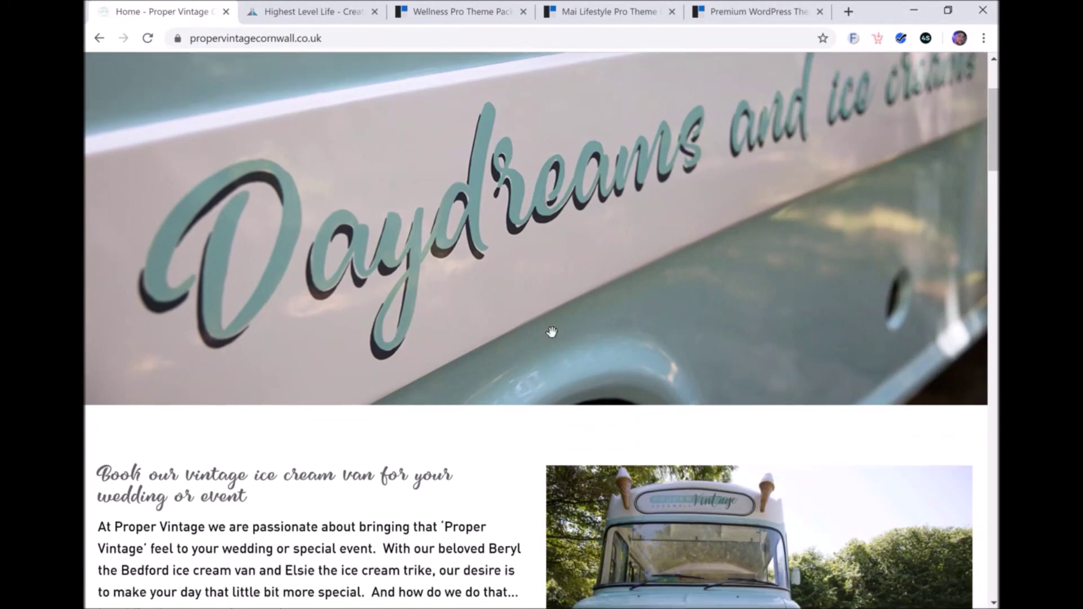
scroll(510, 426, "up", 5)
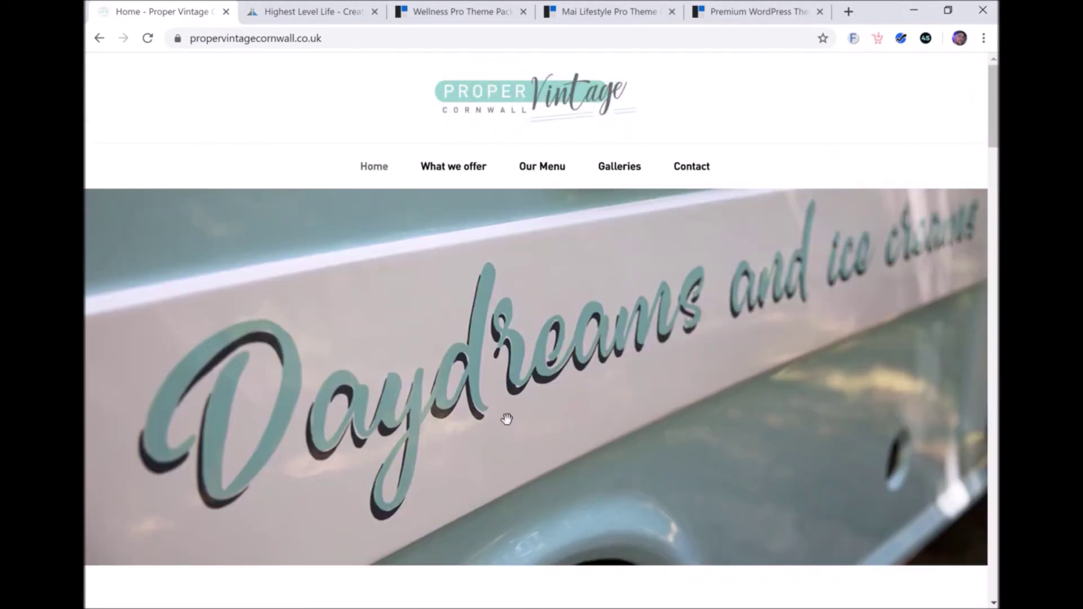
- Compare the Proper Vintage homepage's "Something special" box over its background image with the "Come and see us!" section and gallery links
scroll(509, 426, "down", 10)
scroll(510, 426, "down", 8)
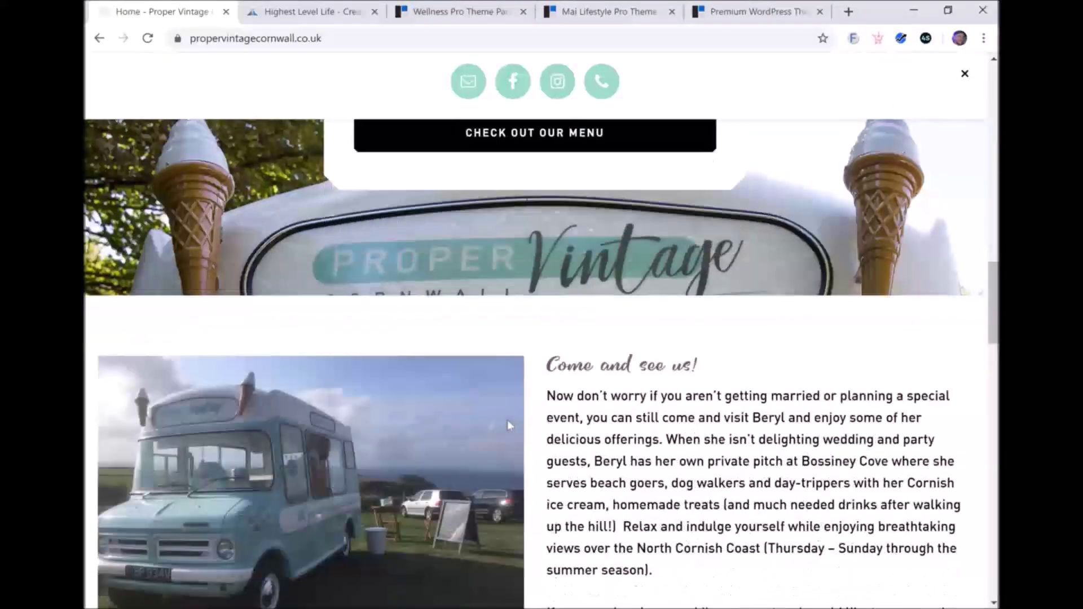
scroll(510, 426, "up", 8)
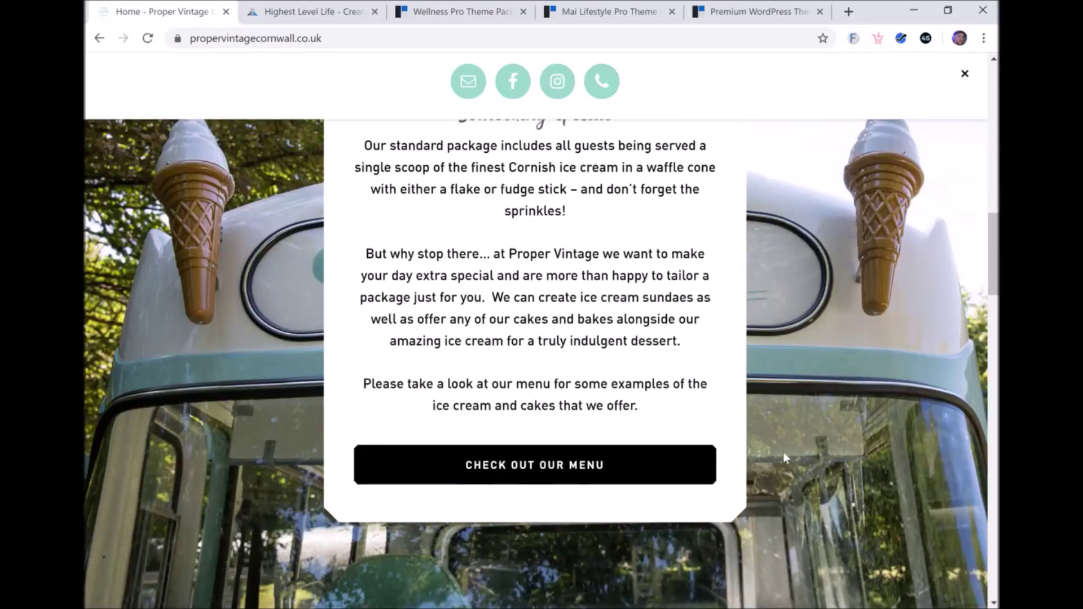
scroll(783, 452, "down", 3)
scroll(783, 451, "up", 1)
scroll(783, 452, "down", 1)
scroll(827, 350, "up", 3)
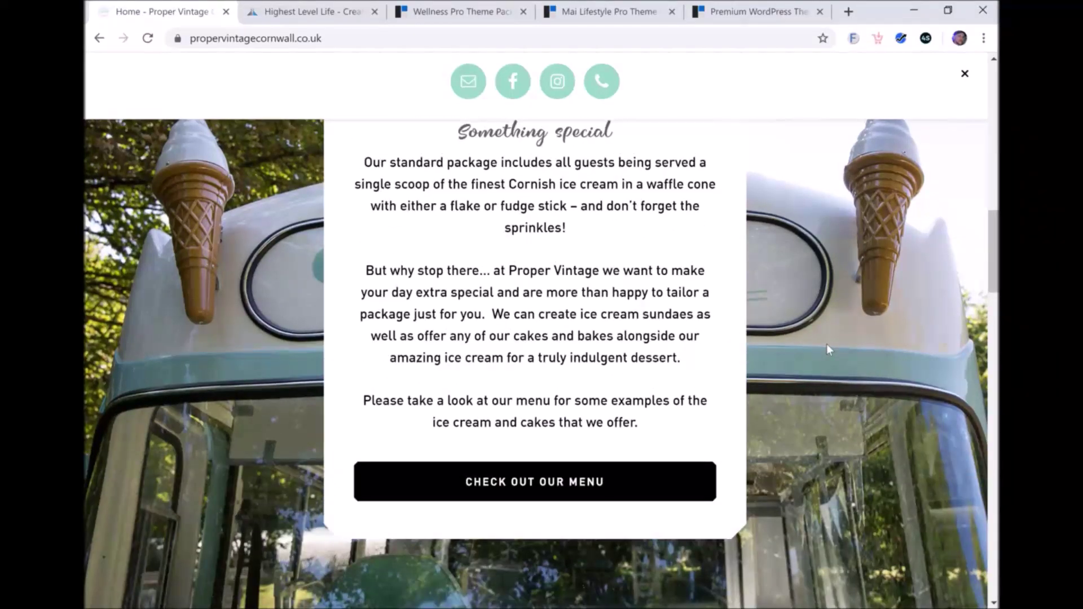
scroll(827, 350, "down", 10)
scroll(601, 462, "down", 13)
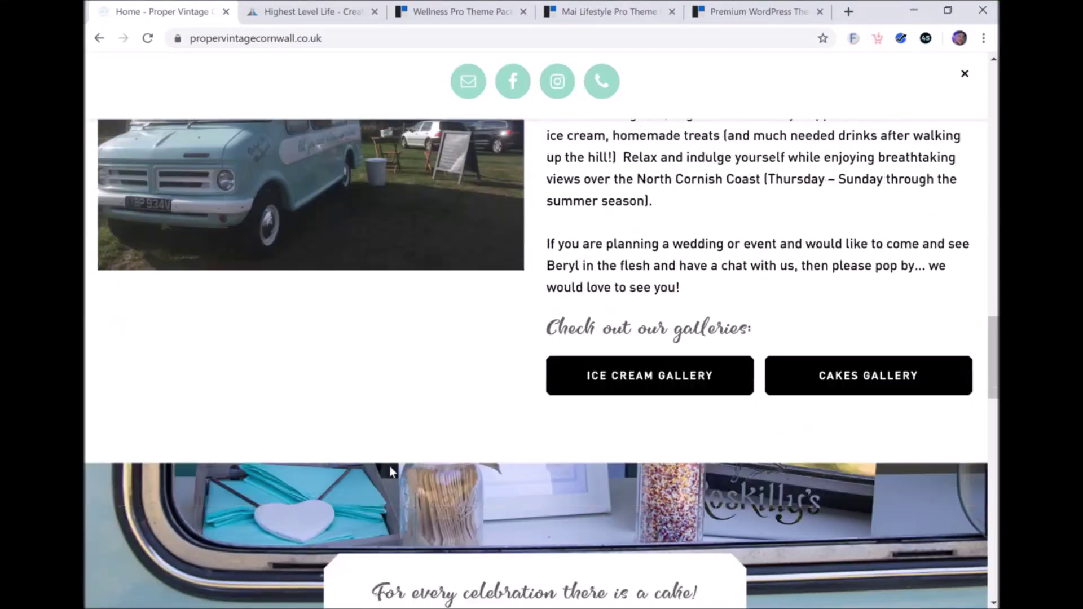
- Examine the lower part of the Proper Vintage homepage: cake section, Contact Us form, Instagram image row and footer links
scroll(603, 468, "down", 1)
scroll(671, 304, "up", 3)
scroll(793, 287, "down", 4)
scroll(925, 375, "down", 3)
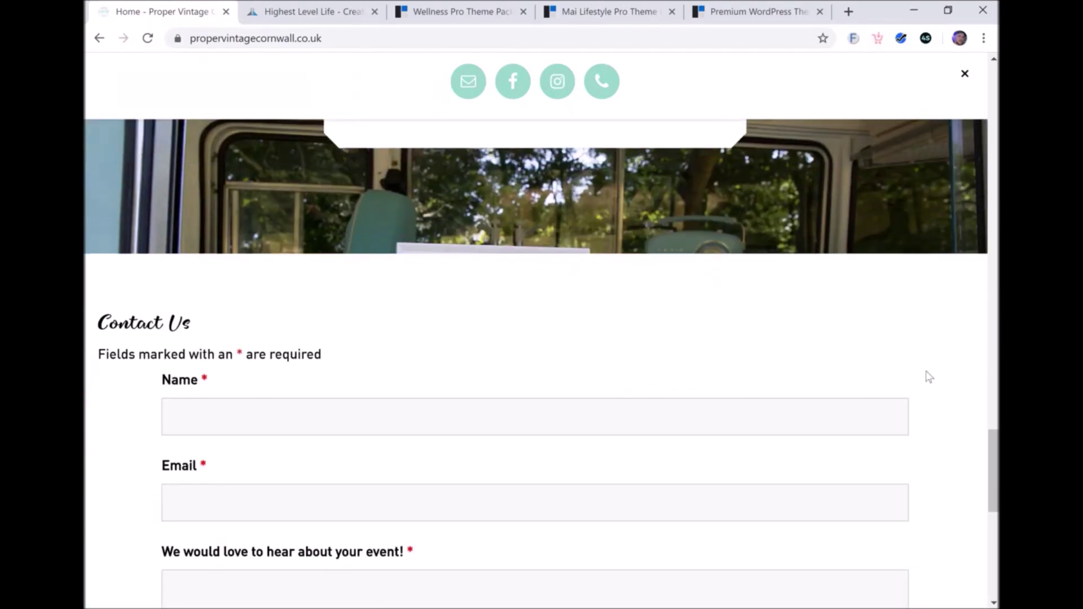
scroll(952, 326, "down", 2)
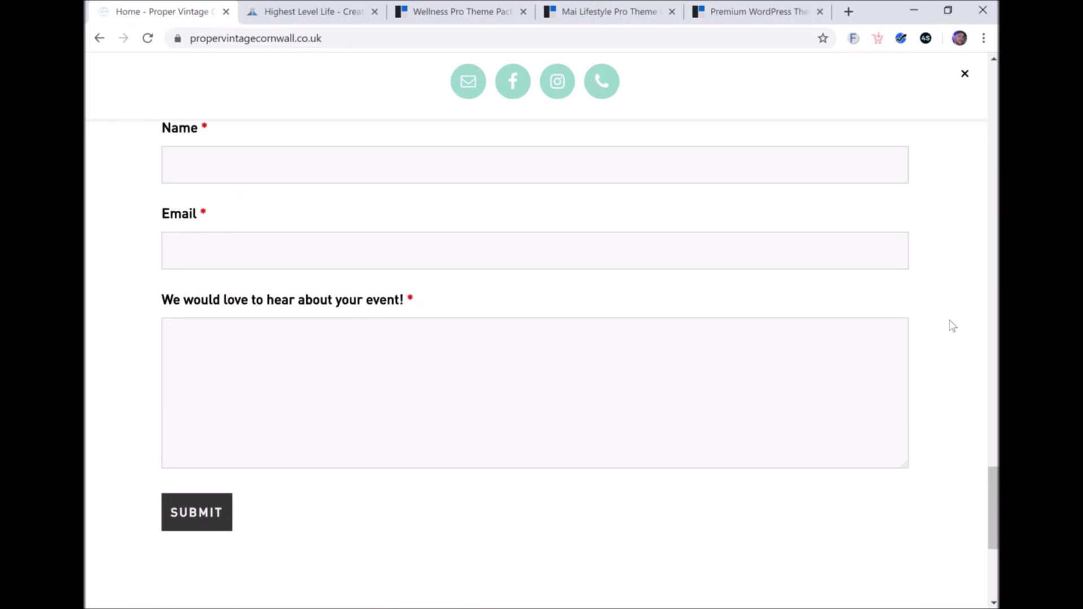
scroll(937, 266, "up", 2)
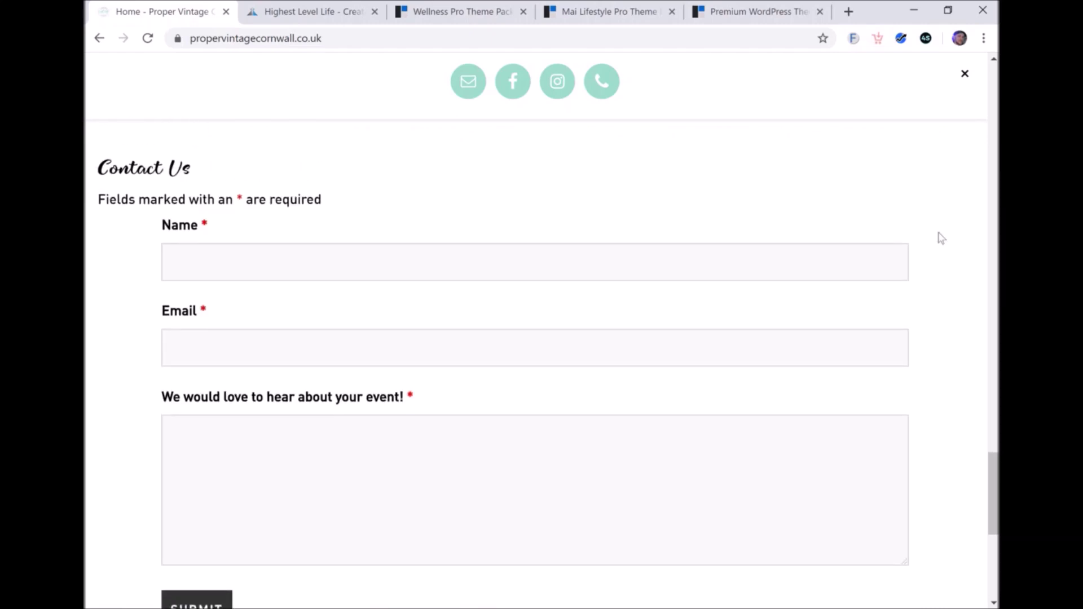
scroll(938, 237, "down", 3)
scroll(866, 257, "down", 5)
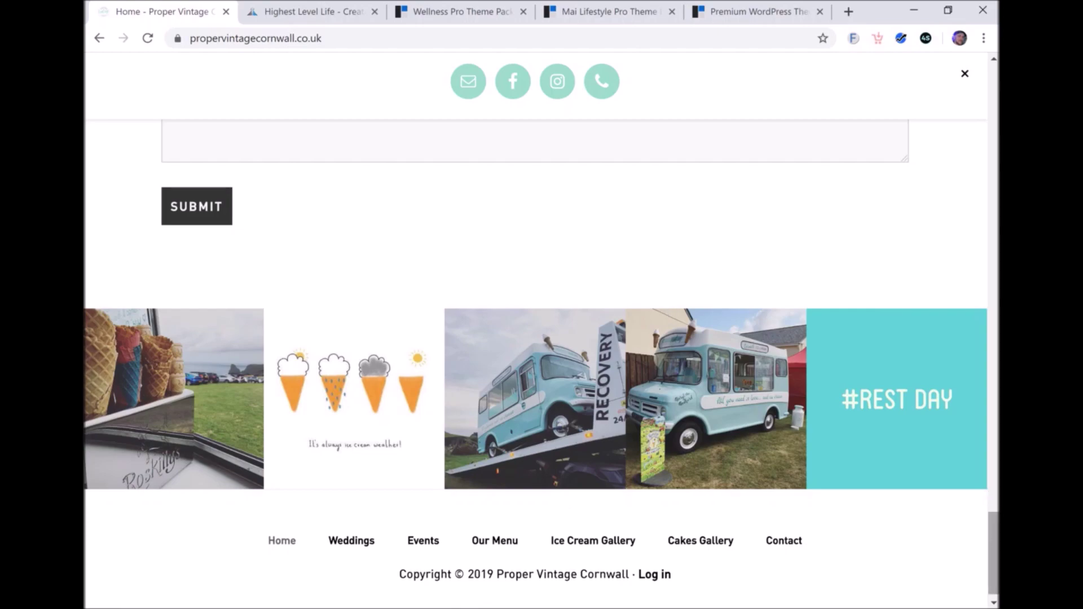
- Return to the top of the Proper Vintage homepage and open the Ice Cream Gallery page
scroll(536, 338, "up", 15)
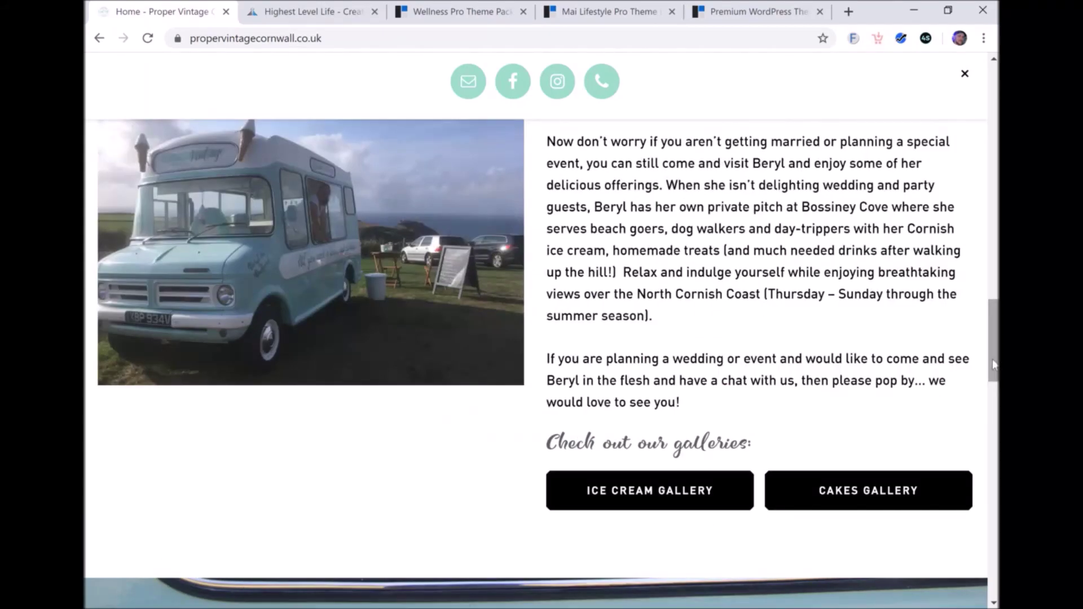
left_click_drag(995, 363, 995, 124)
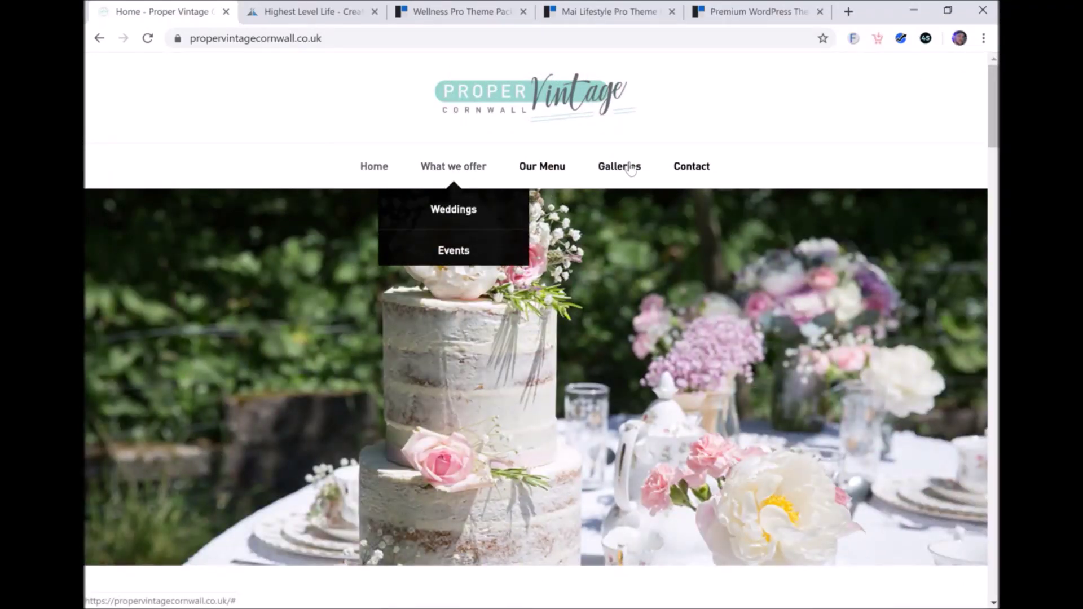
mouse_move(629, 173)
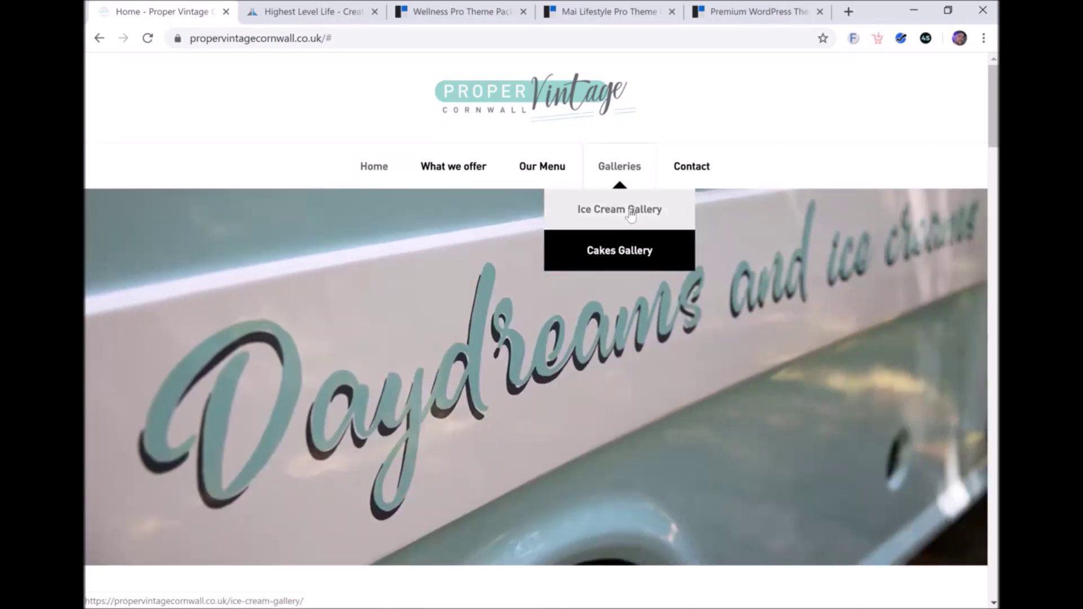
left_click(630, 214)
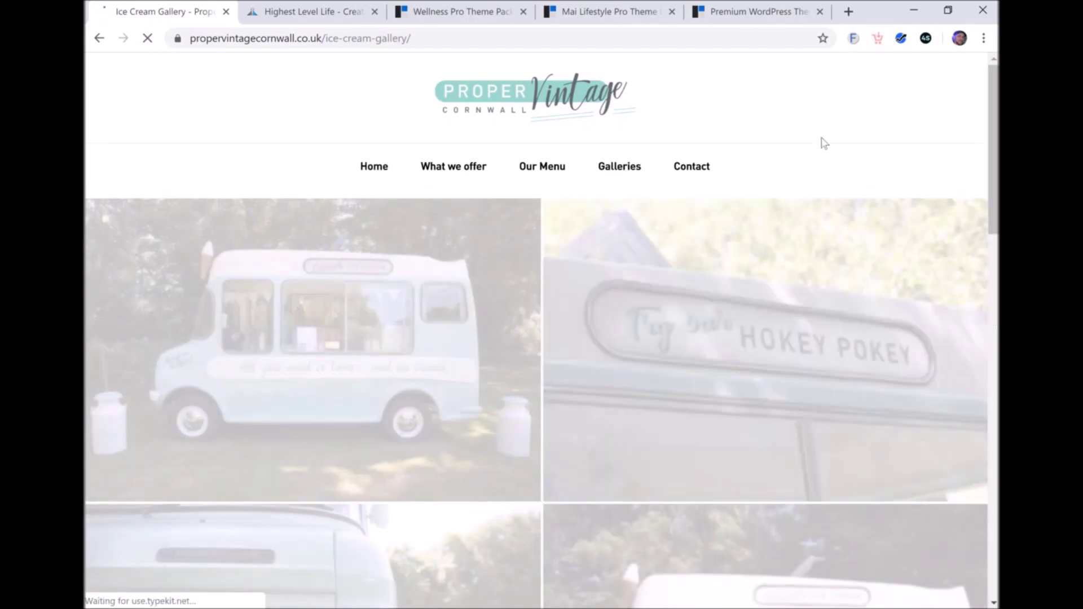
- Look through the photo grid on the Ice Cream Gallery page and return to its start
scroll(993, 104, "down", 3)
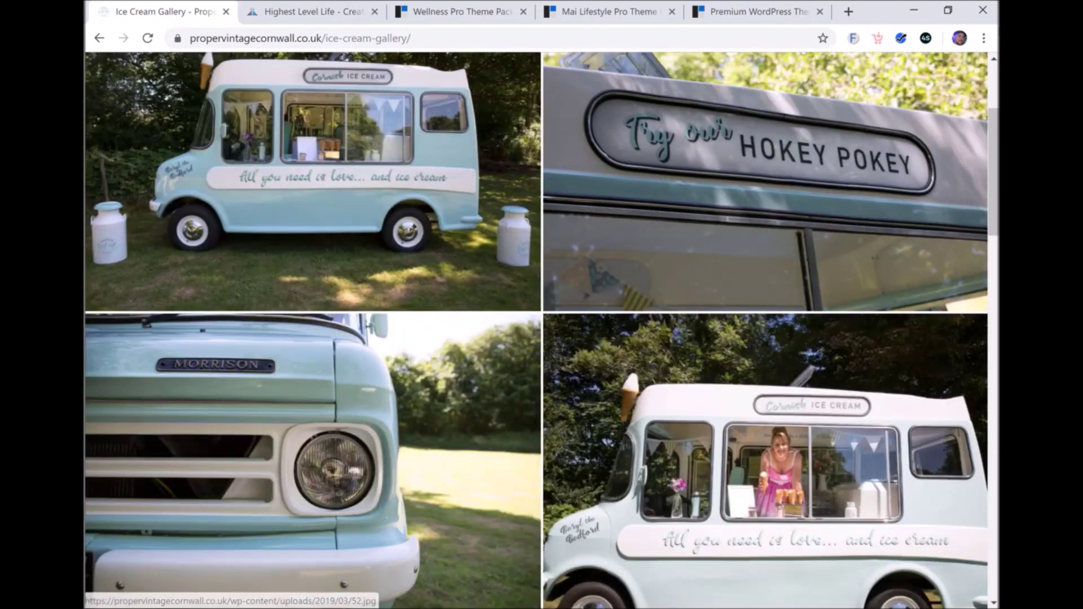
scroll(991, 146, "up", 2)
scroll(991, 146, "down", 2)
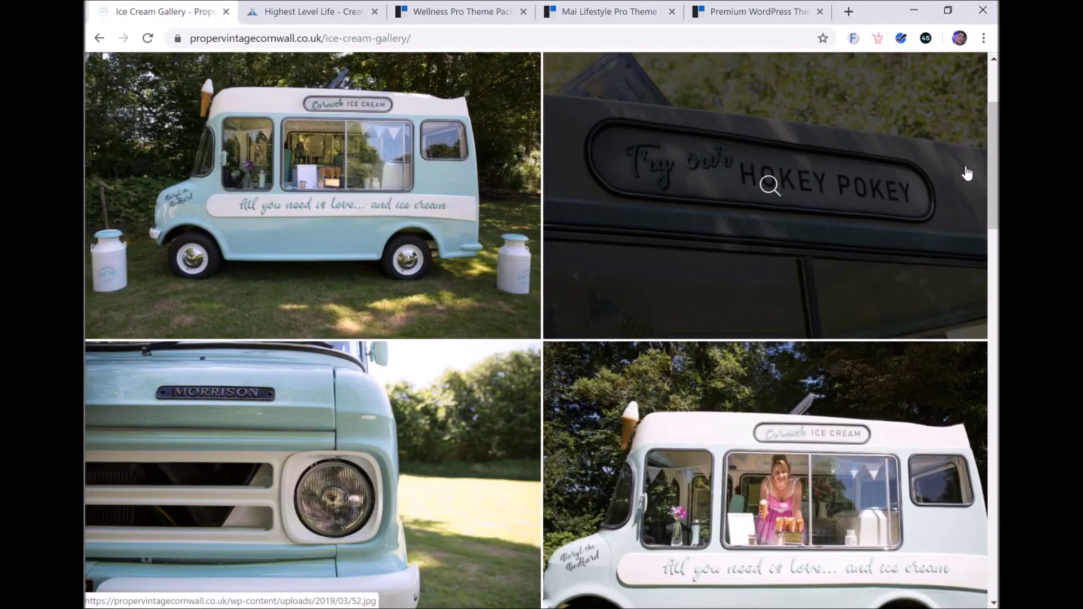
left_click_drag(995, 170, 996, 298)
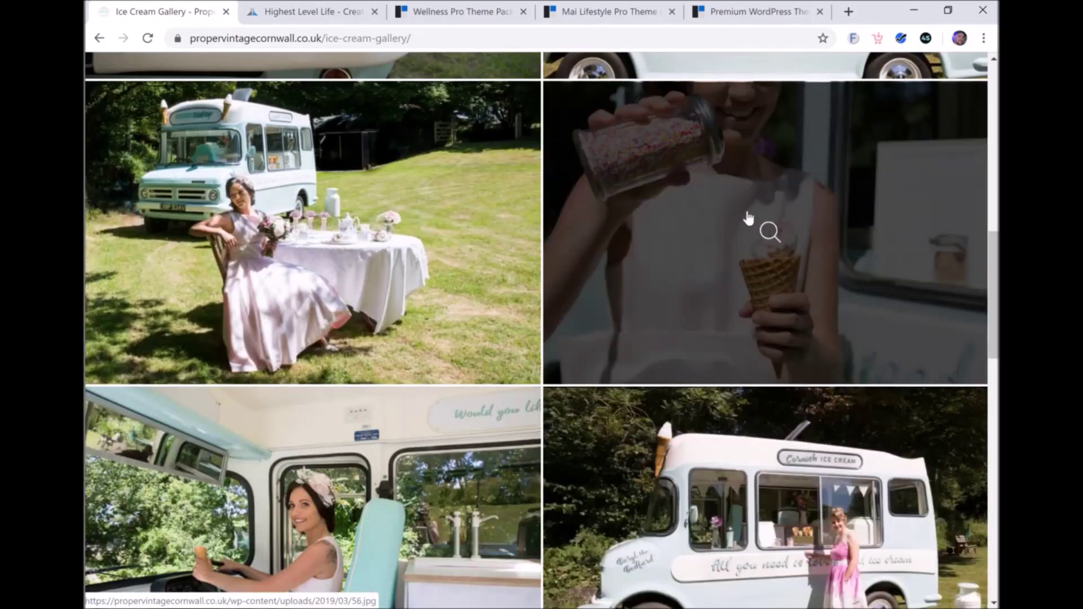
left_click_drag(994, 291, 994, 175)
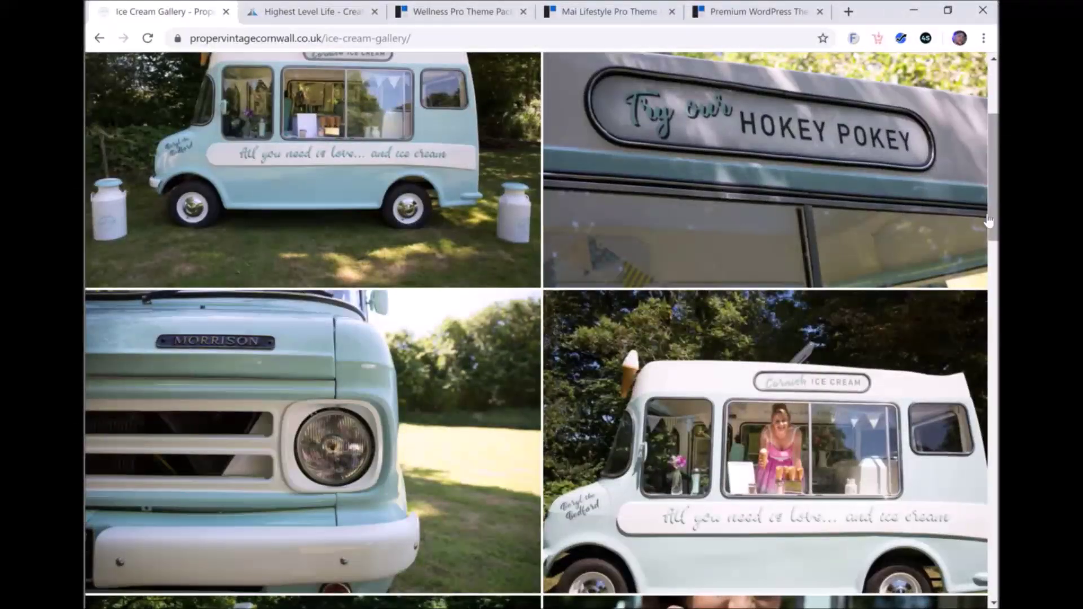
left_click(993, 380)
left_click_drag(993, 384, 993, 108)
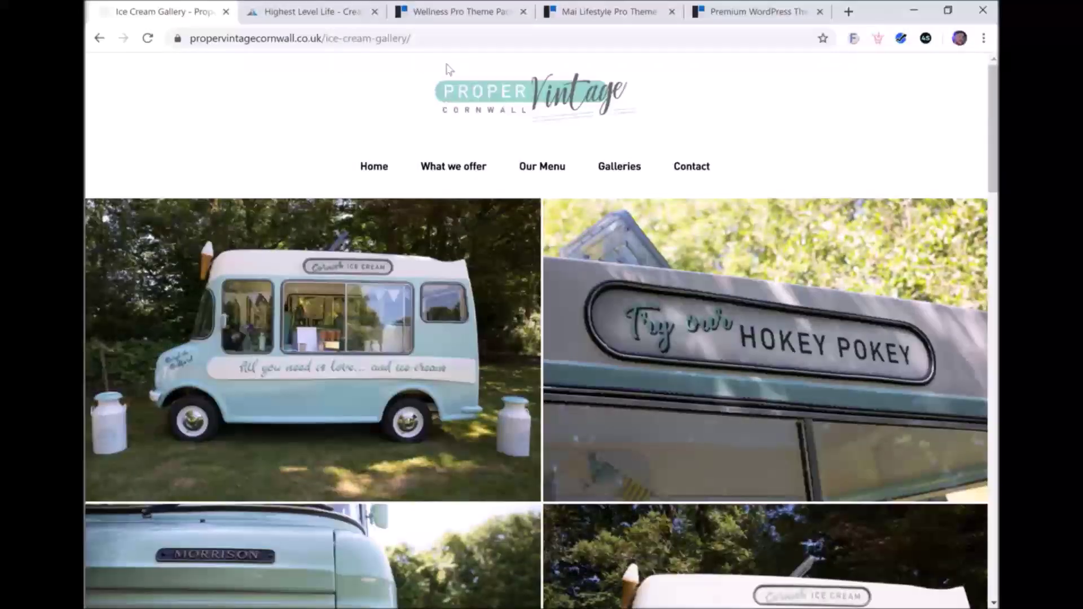
- Switch to the Mai Lifestyle Pro theme demo and examine its header, navigation bars and banner with the overlaid text box
left_click(582, 14)
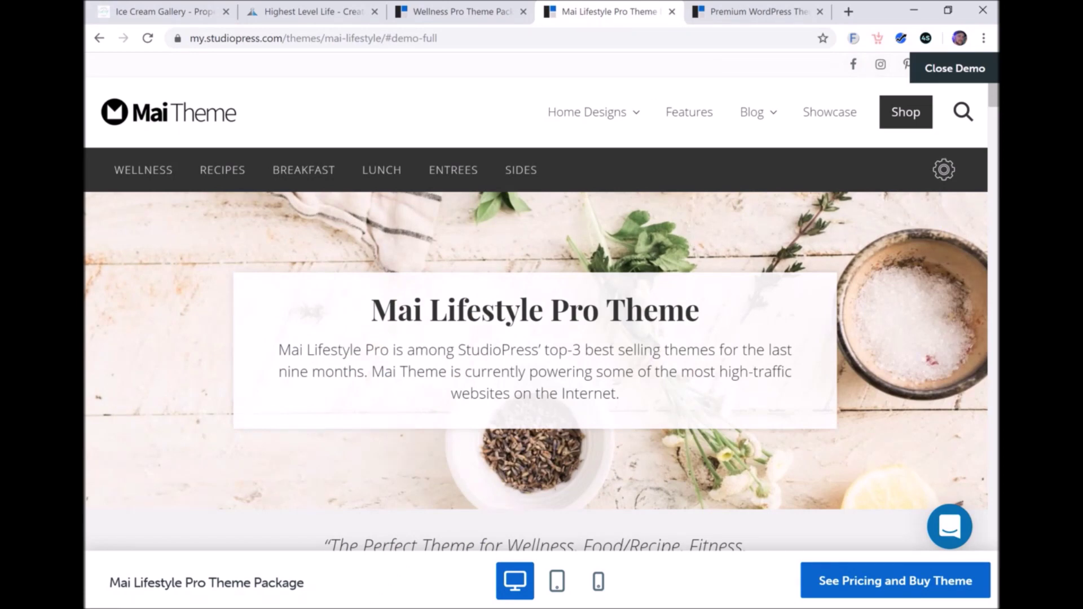
scroll(735, 353, "down", 3)
scroll(742, 333, "up", 3)
scroll(742, 325, "down", 1)
scroll(729, 225, "up", 1)
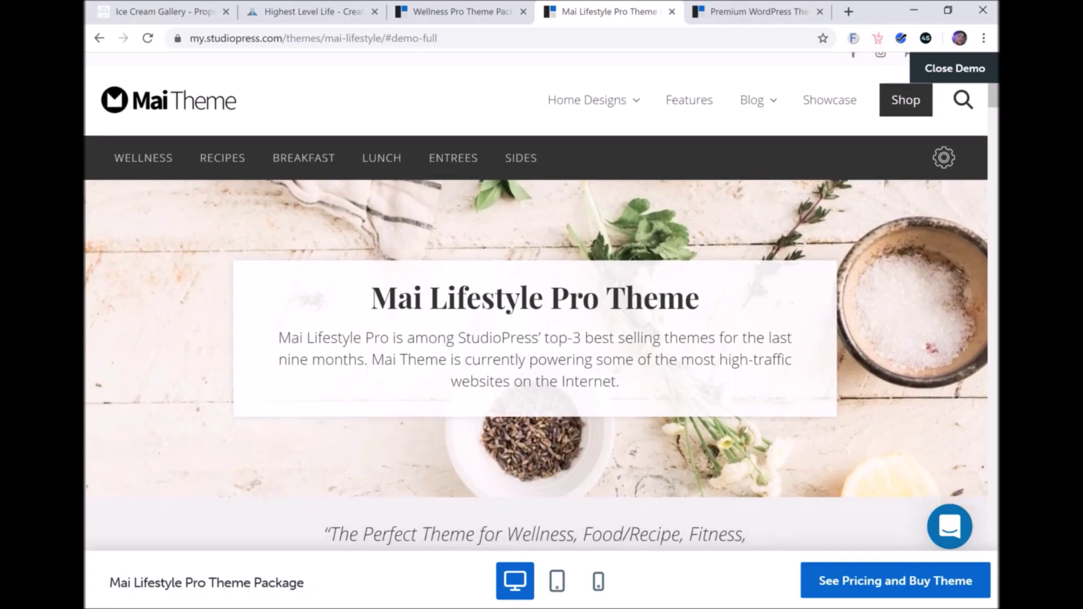
scroll(641, 339, "down", 1)
scroll(639, 339, "down", 1)
scroll(638, 336, "up", 2)
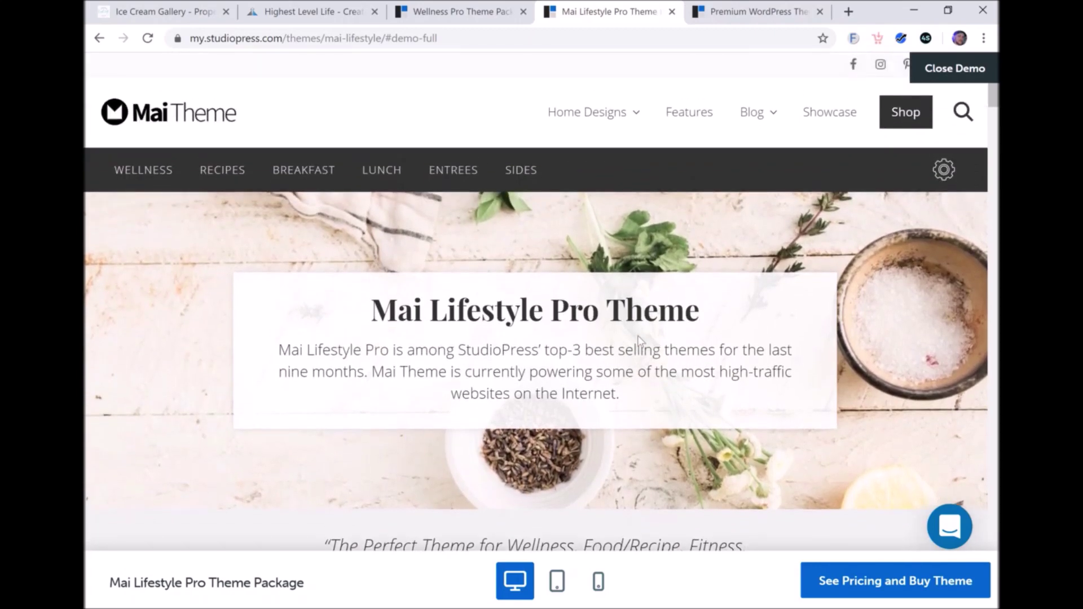
- Examine the Mai Lifestyle Pro demo's Latest Posts section and advance its slider through further posts
scroll(784, 301, "down", 10)
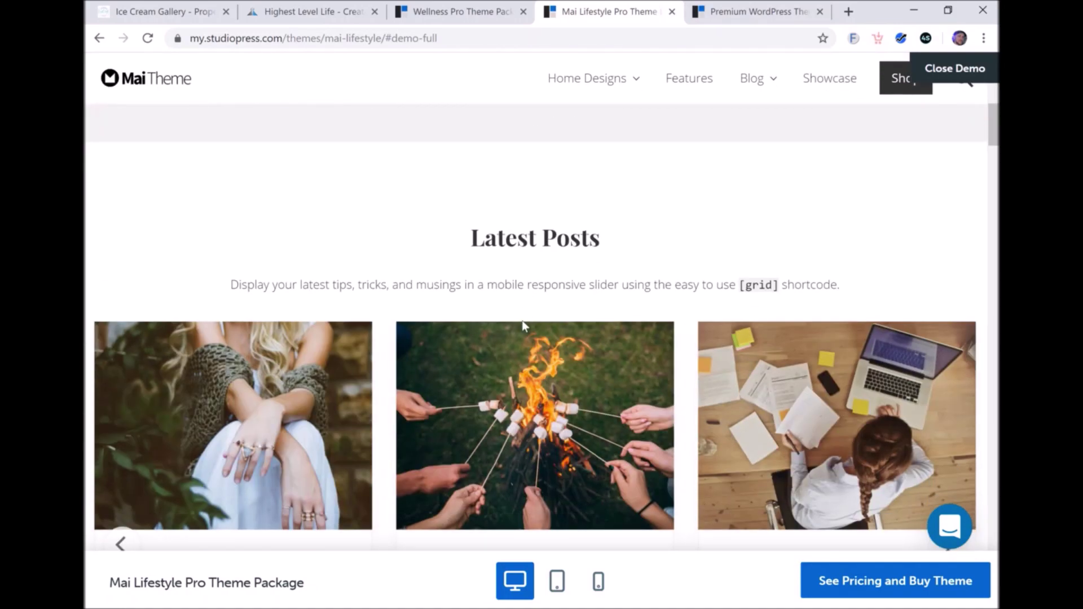
scroll(784, 301, "down", 1)
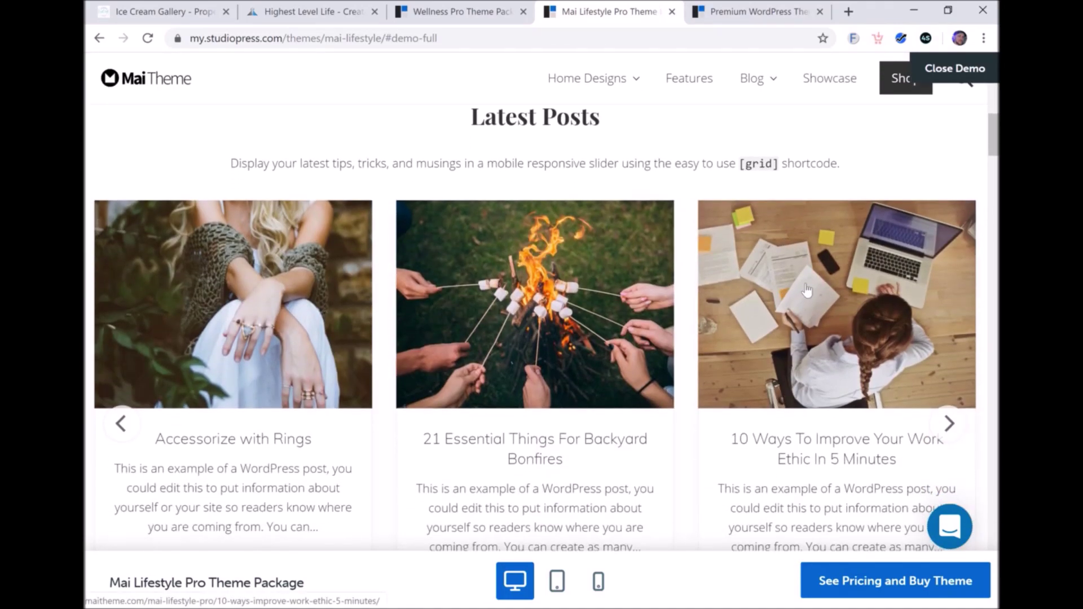
left_click(949, 424)
left_click(949, 424)
left_click(949, 423)
left_click(949, 424)
scroll(666, 424, "down", 10)
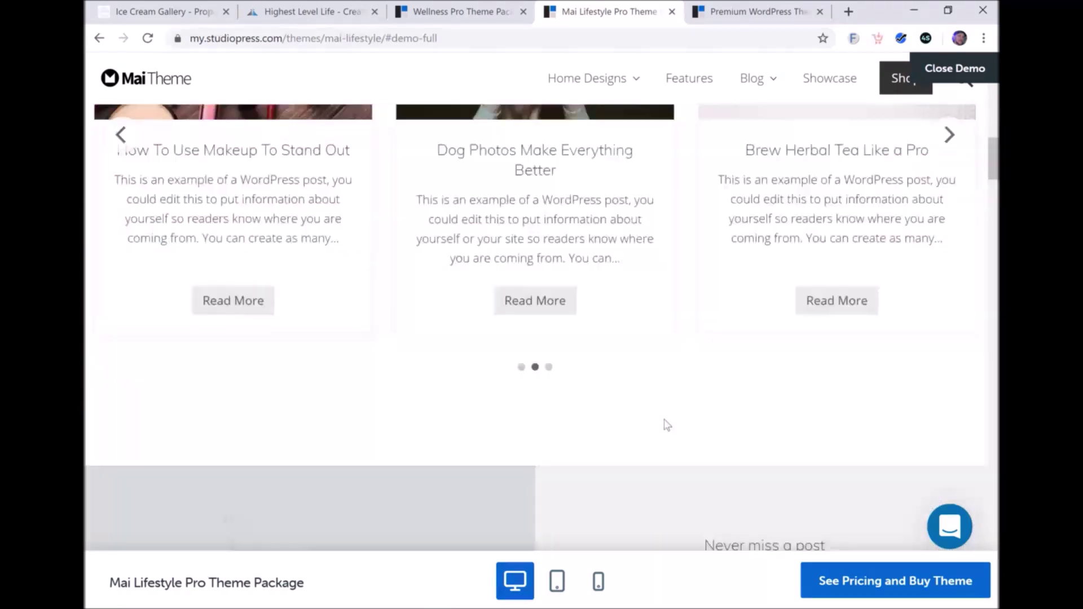
- Examine the demo's Recipes section and advance its slider to more recipes
scroll(589, 394, "down", 8)
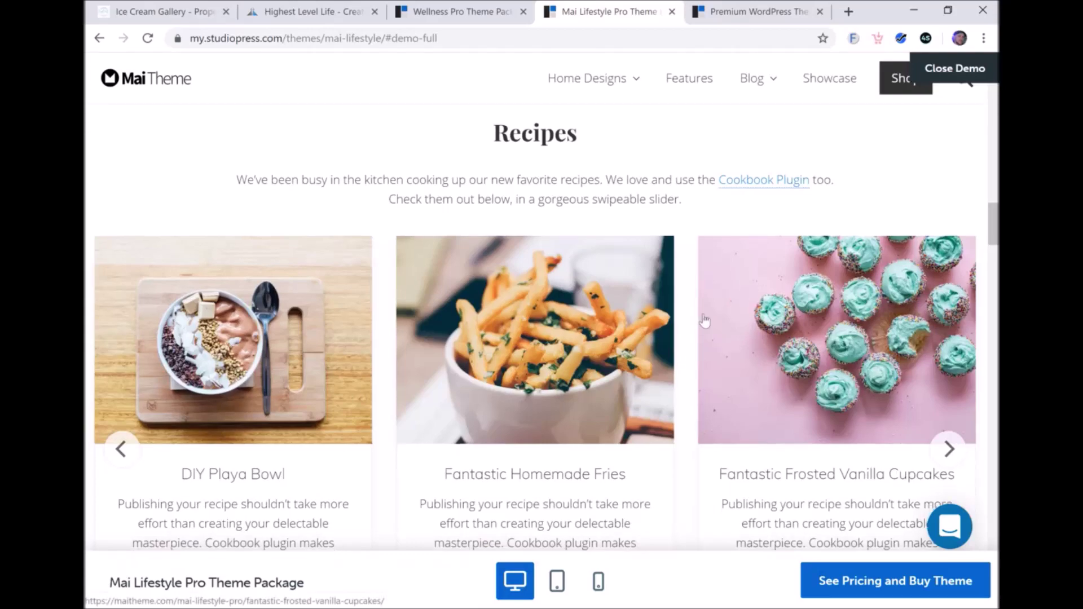
scroll(705, 321, "down", 1)
scroll(704, 321, "up", 3)
left_click_drag(702, 306, 719, 314)
scroll(719, 314, "down", 2)
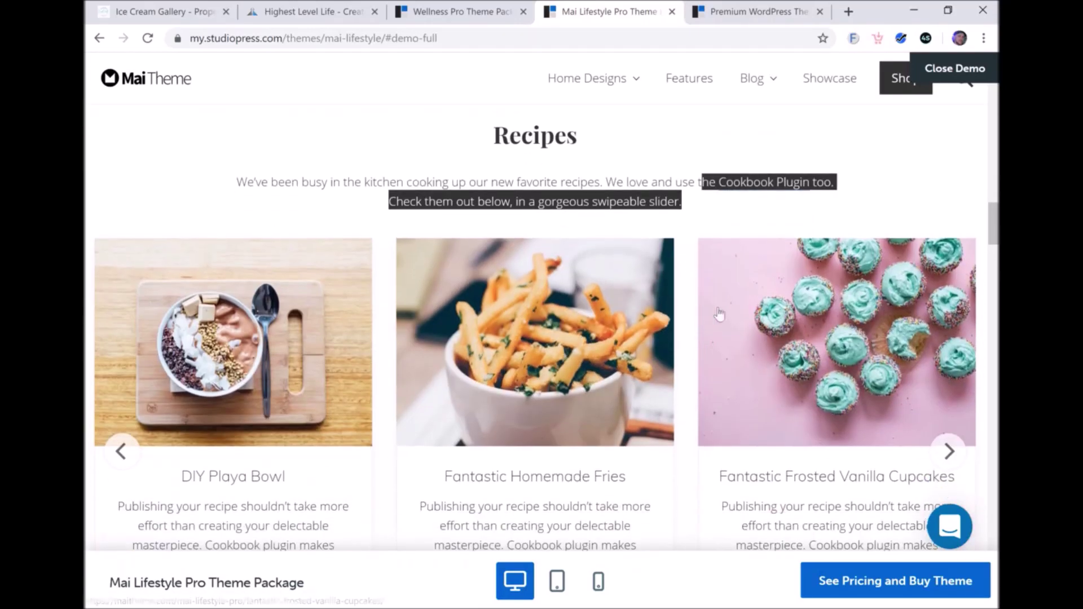
left_click(949, 451)
left_click(949, 451)
- Look over the demo's "Your New Site" banner, recipe category image grid and "Beautifully Display Your Content" section
scroll(754, 456, "down", 6)
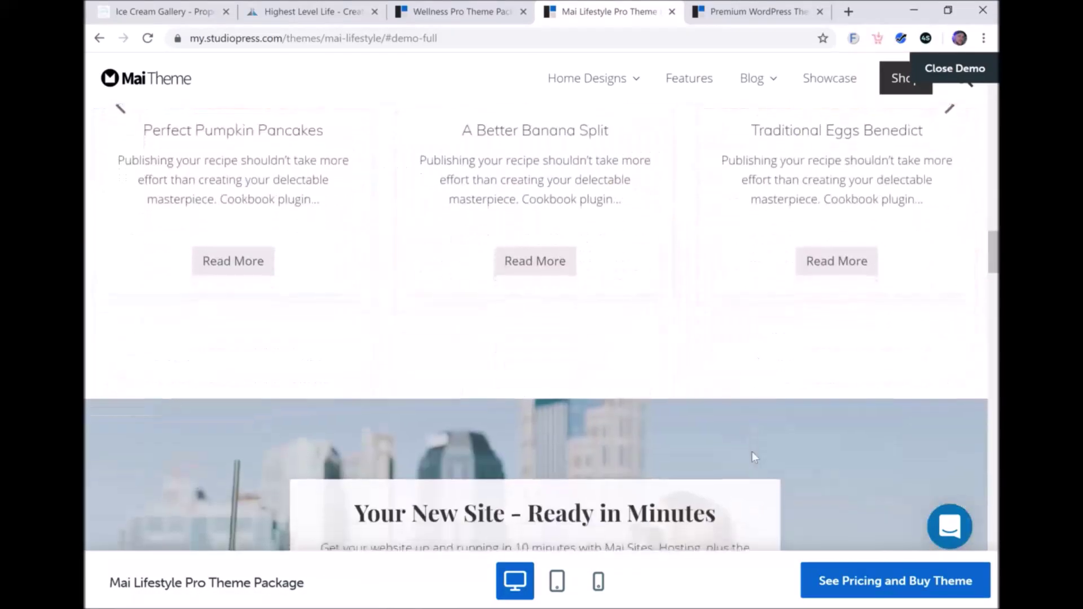
scroll(754, 456, "down", 15)
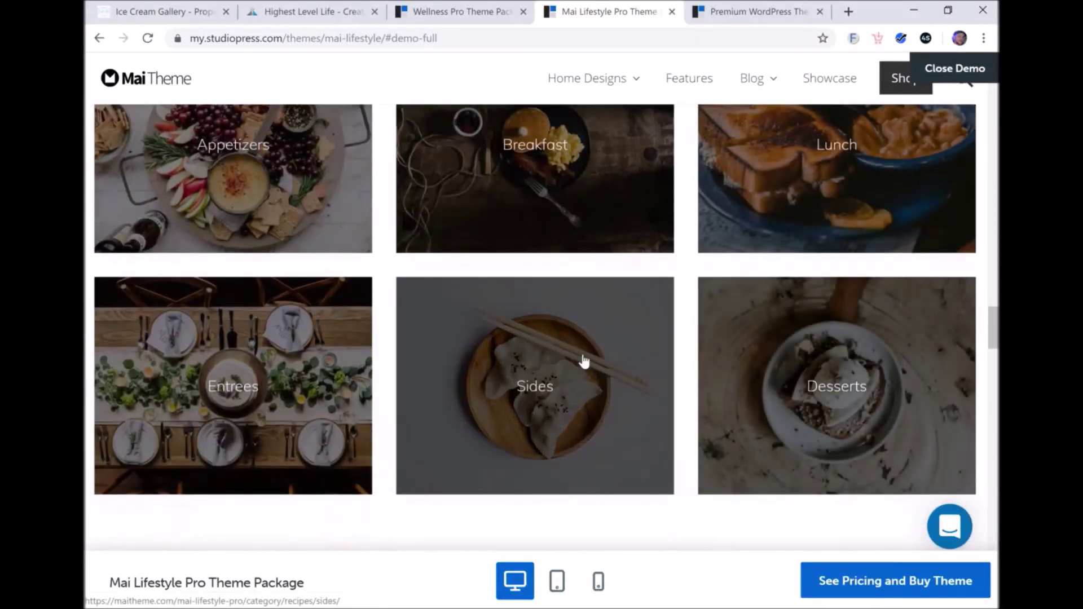
scroll(858, 381, "down", 4)
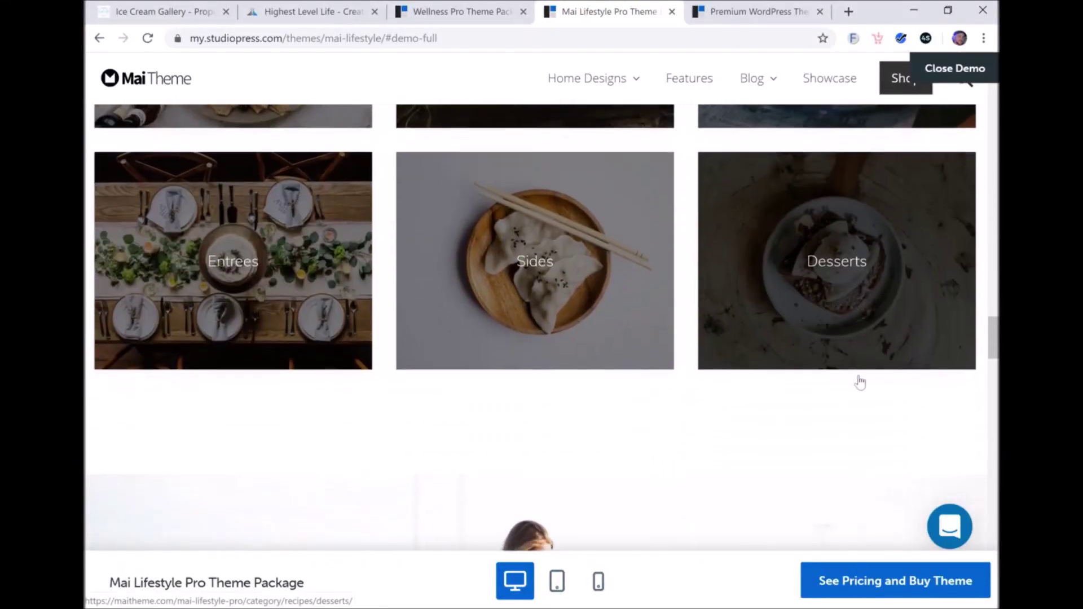
scroll(820, 344, "down", 9)
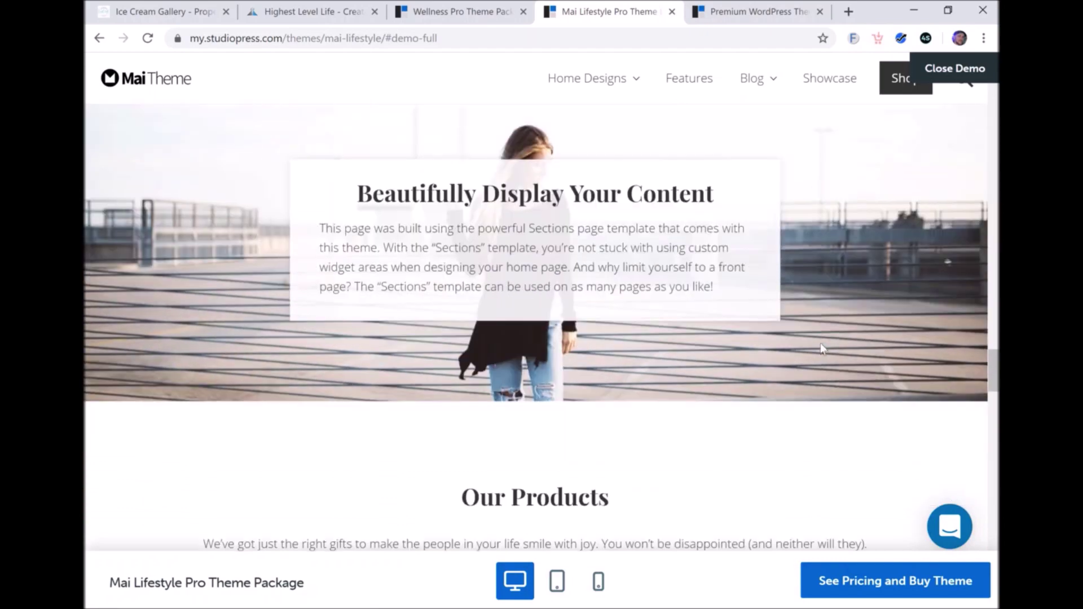
- Review the demo's Our Products grid and Testimonials section, and return to the Latest Posts section
scroll(823, 348, "down", 12)
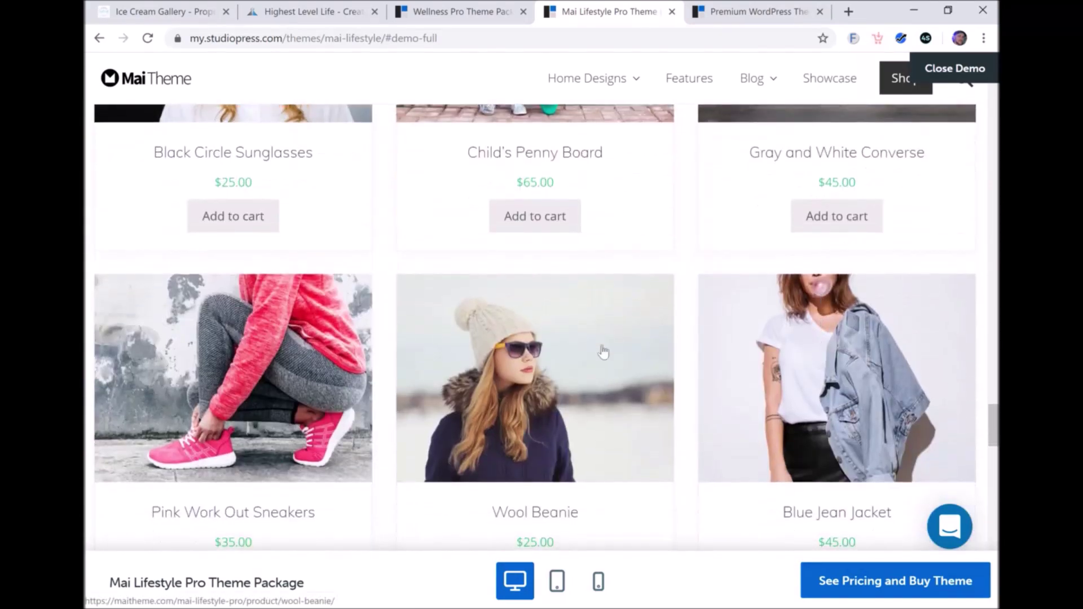
scroll(611, 368, "down", 2)
scroll(649, 341, "up", 1)
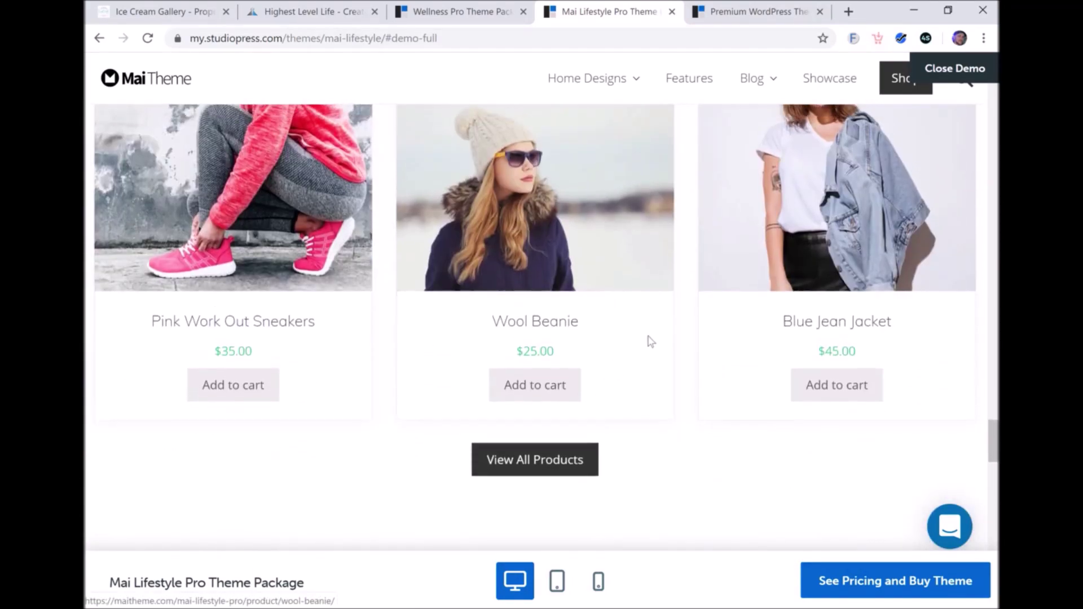
scroll(683, 425, "down", 15)
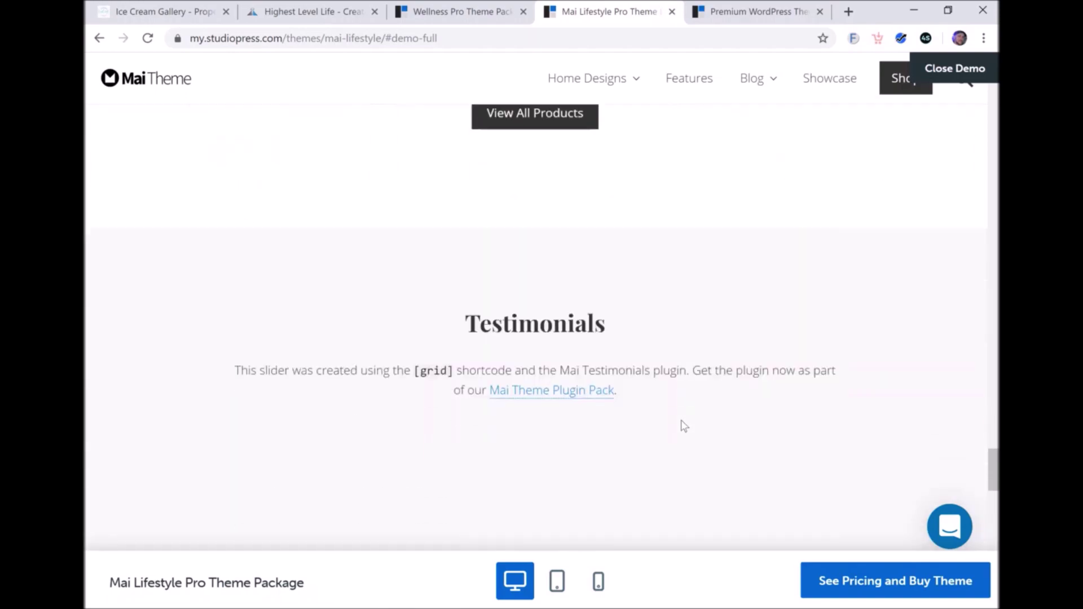
scroll(682, 426, "up", 20)
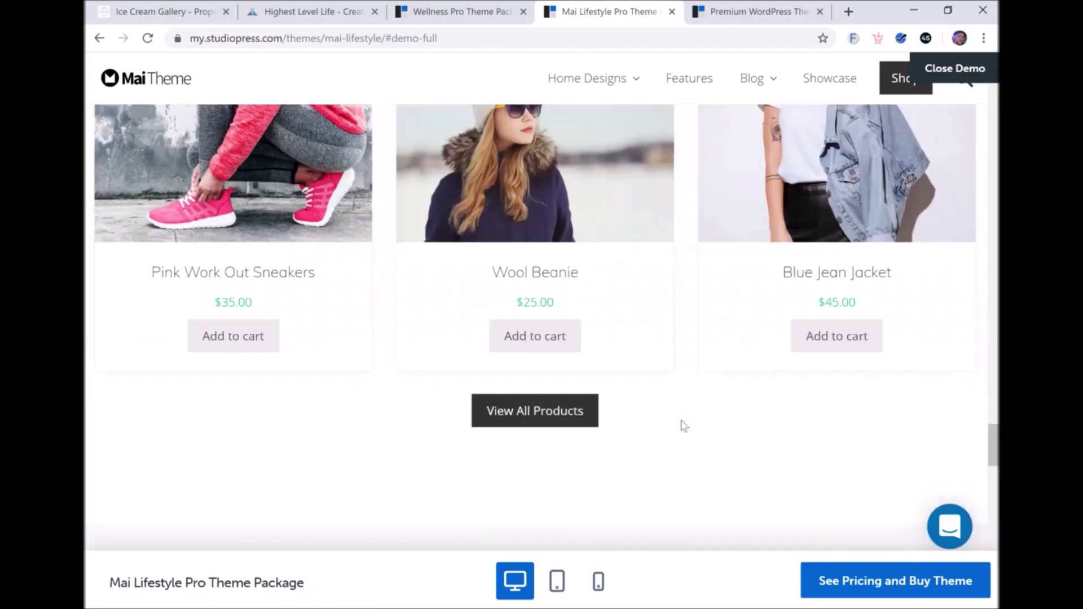
scroll(682, 426, "up", 5)
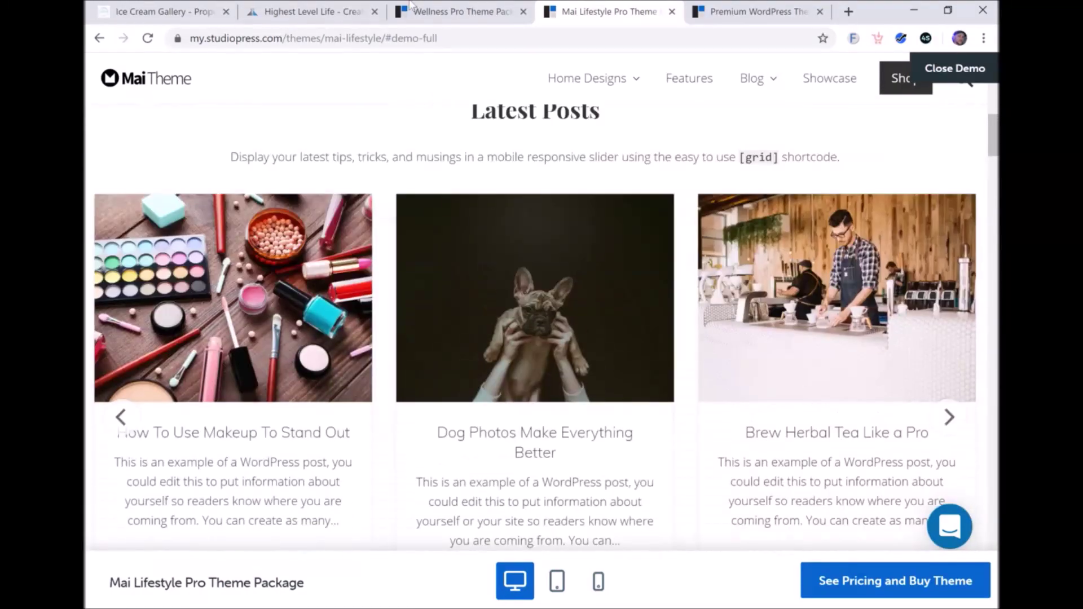
- Switch to the Highest Level Life site and examine its header, menus, hero banner and quote section
left_click(292, 14)
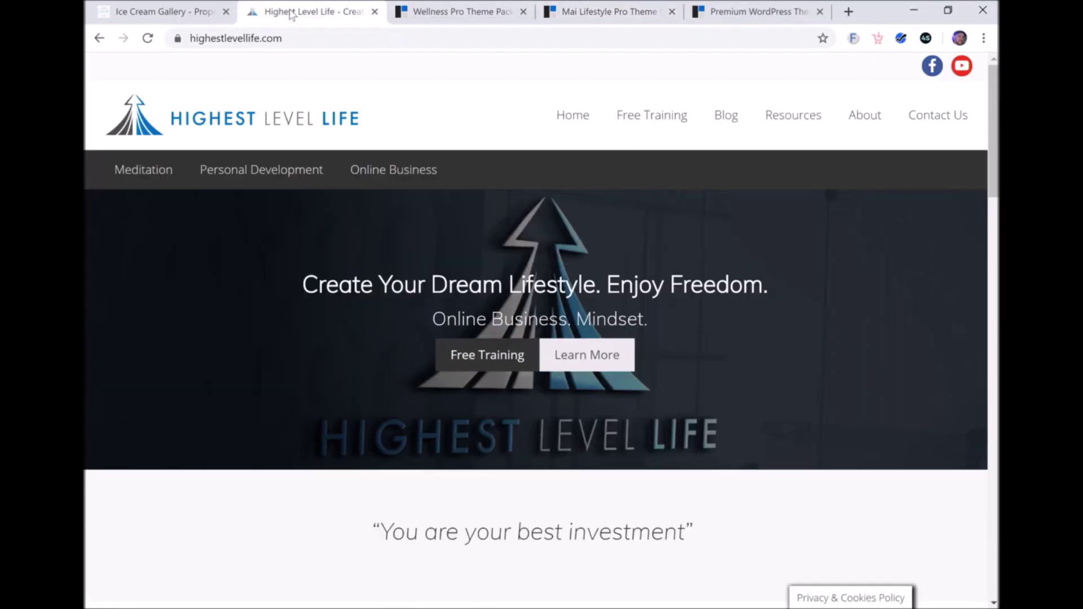
scroll(743, 330, "down", 1)
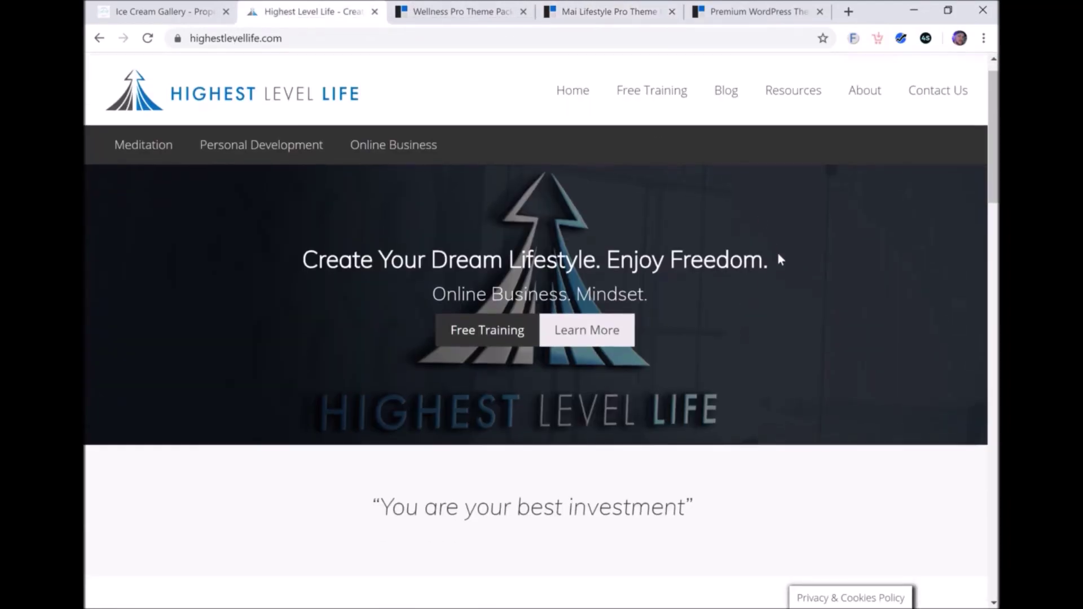
scroll(778, 257, "up", 1)
scroll(779, 259, "down", 2)
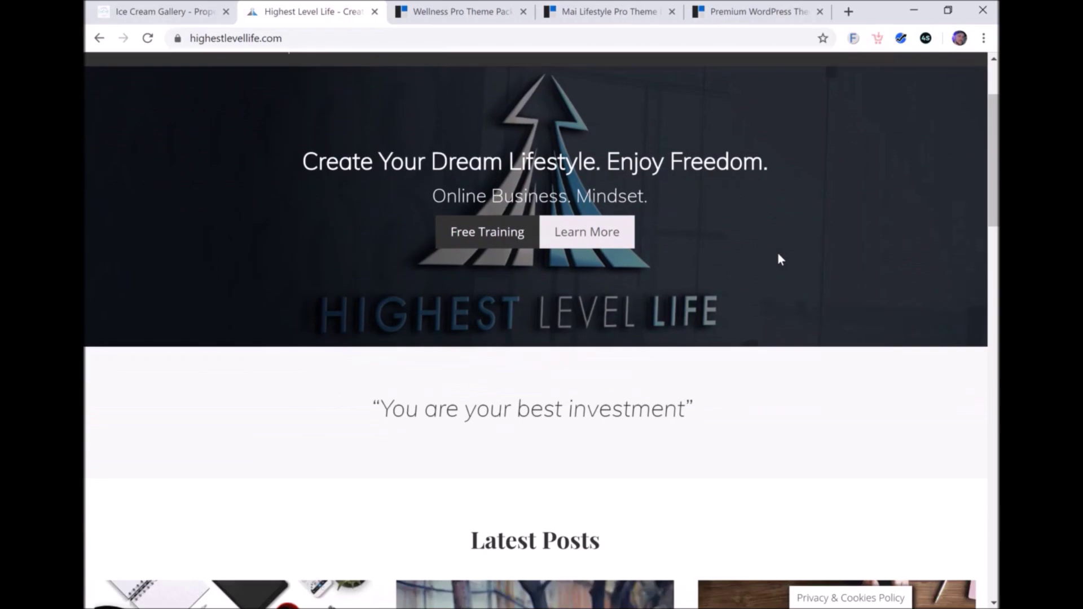
scroll(829, 215, "up", 2)
- Browse the Latest Posts slider on the Highest Level Life homepage forward and back
scroll(820, 332, "down", 8)
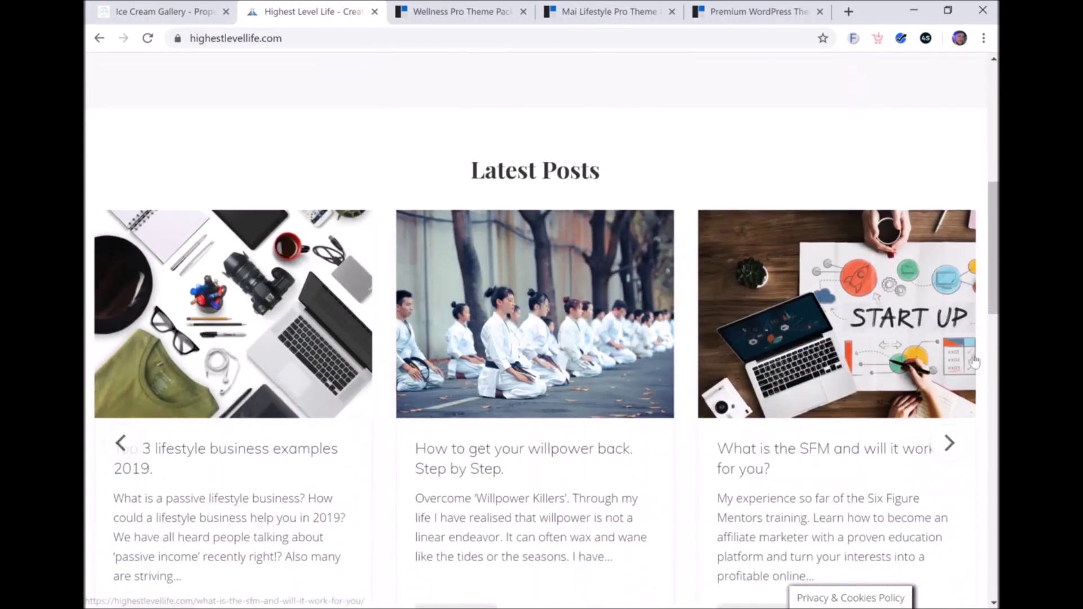
left_click(947, 442)
left_click(948, 441)
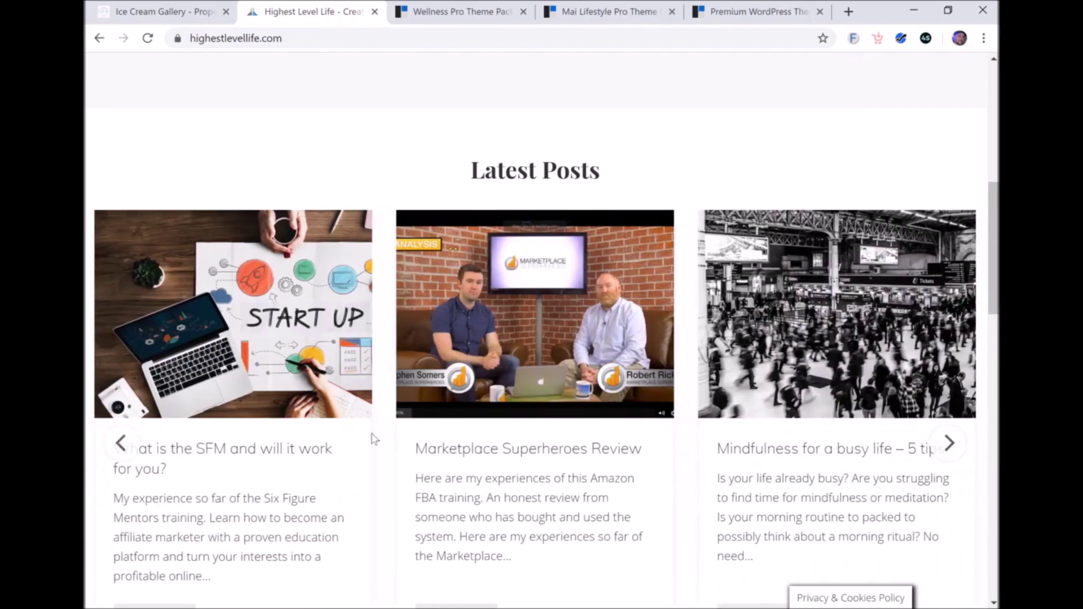
left_click(122, 444)
scroll(462, 467, "down", 7)
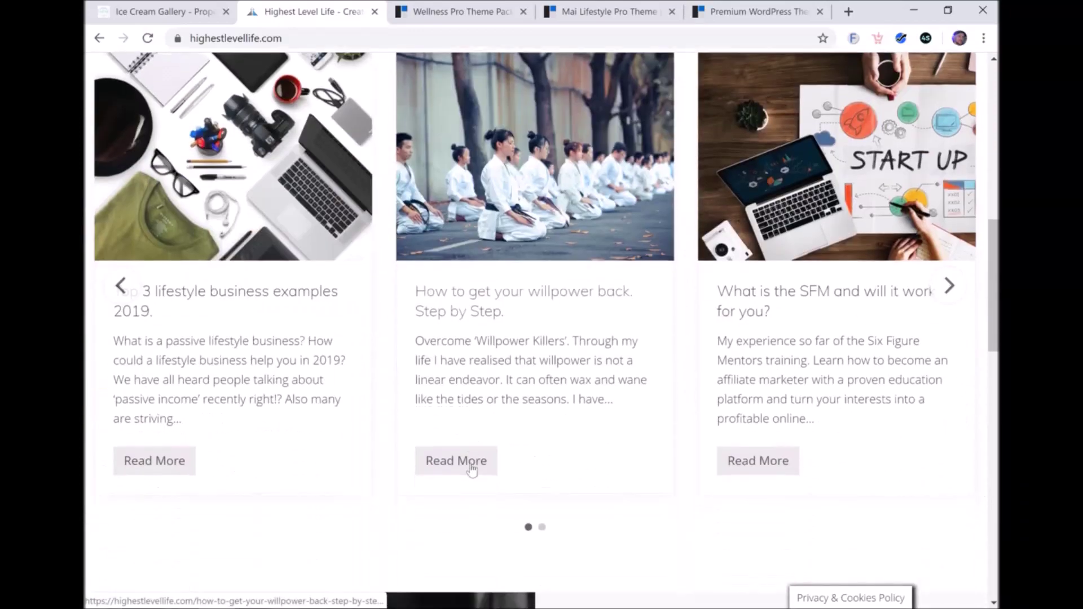
- Look over the Highest Level Life homepage's training workshop box, footer and Michelangelo quote, and return to its header
scroll(650, 394, "down", 12)
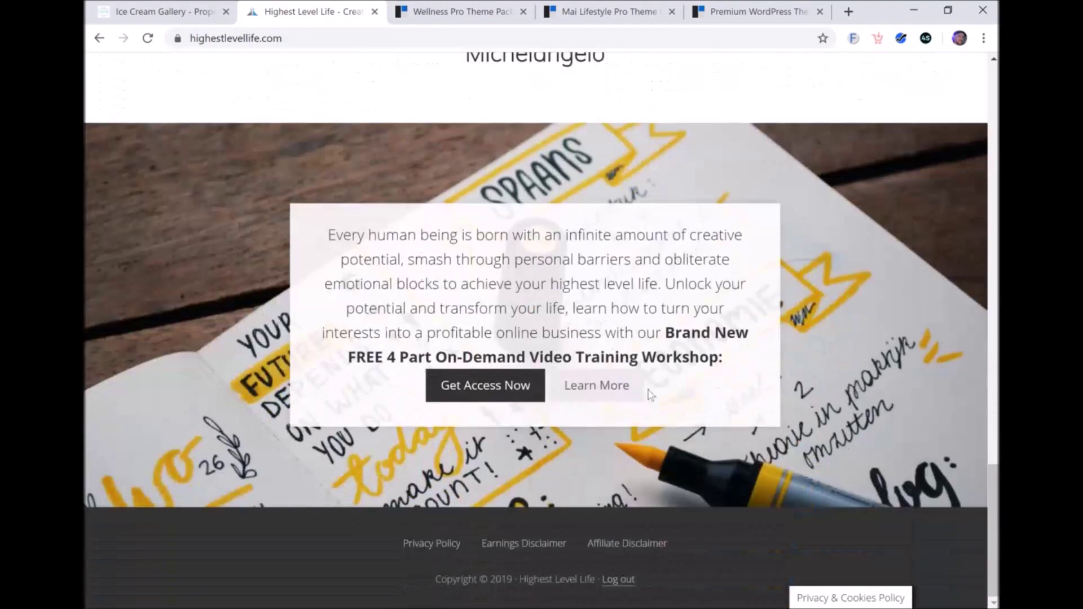
scroll(898, 252, "up", 11)
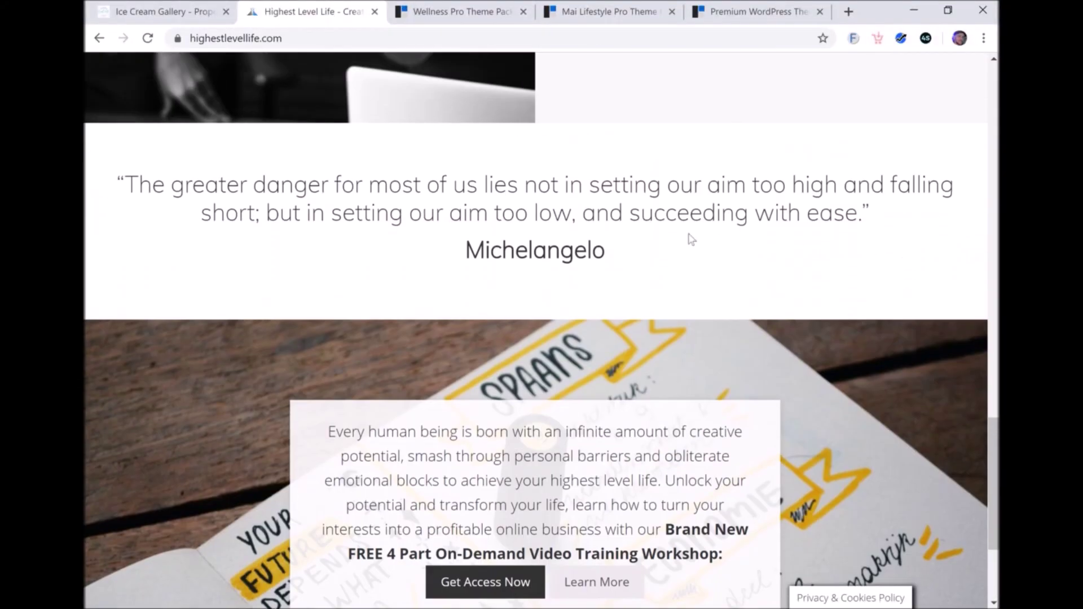
scroll(588, 236, "up", 14)
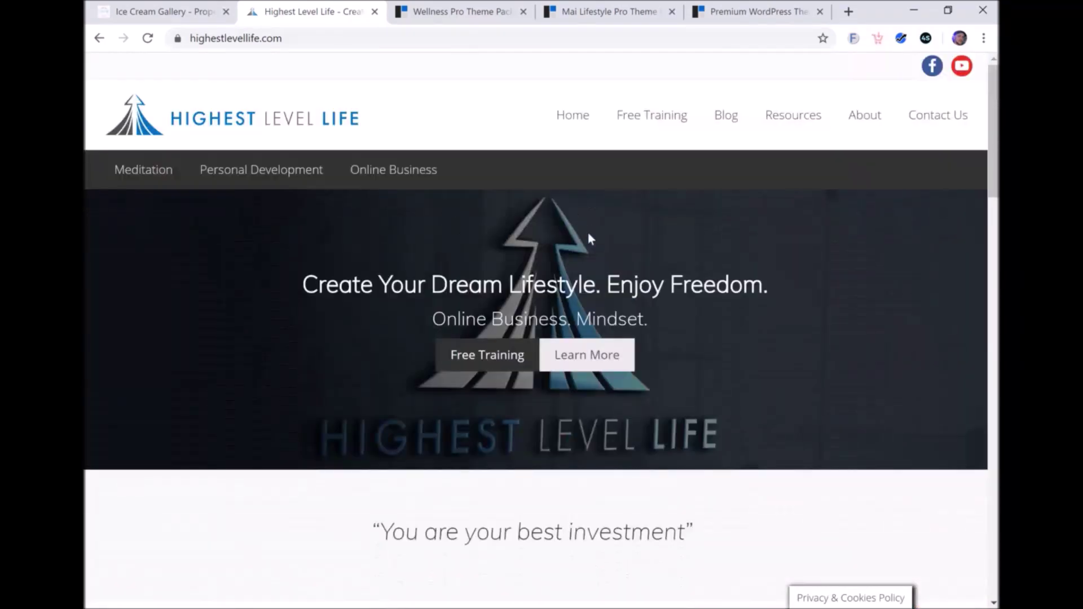
- Open the Meditation category page of the Highest Level Life site and look over its banner and first post
scroll(647, 221, "down", 1)
scroll(397, 227, "up", 1)
left_click(160, 182)
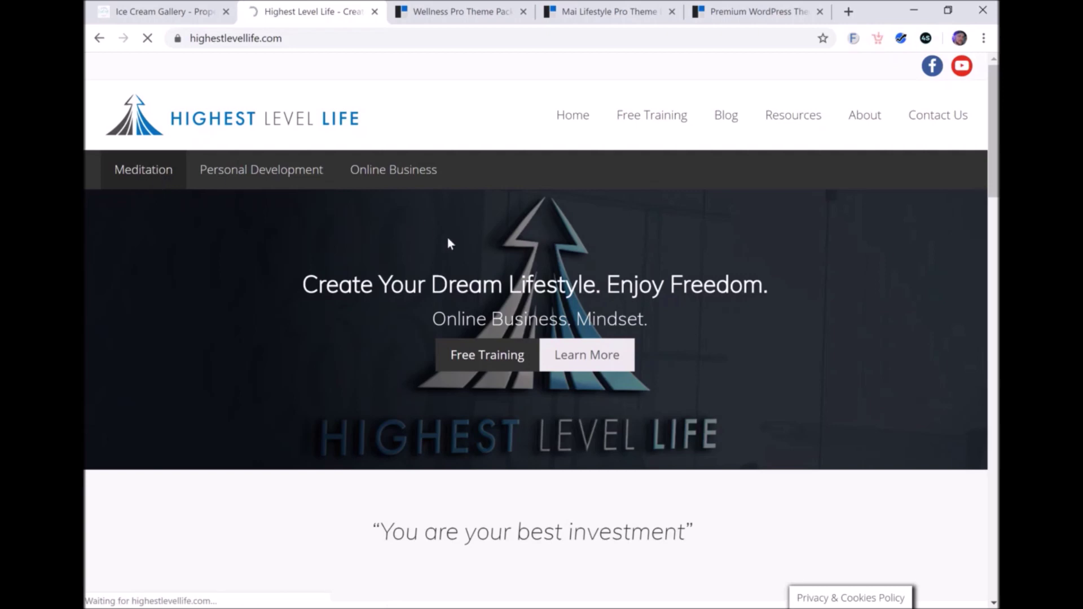
scroll(475, 278, "down", 3)
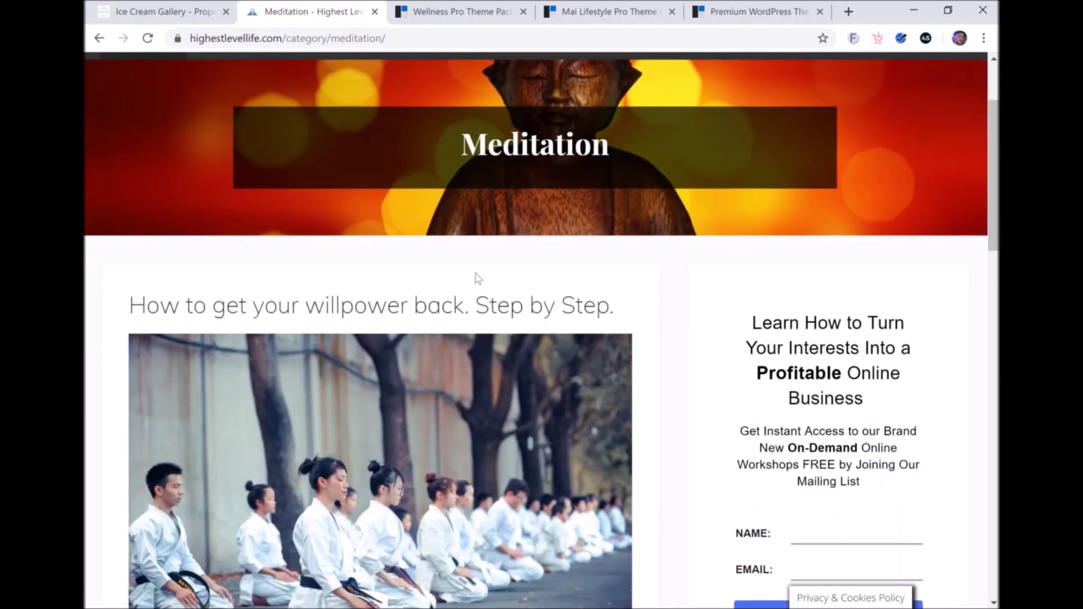
- Open the post "How to get your willpower back. Step by Step." and skim through its content
left_click(397, 311)
scroll(666, 346, "down", 2)
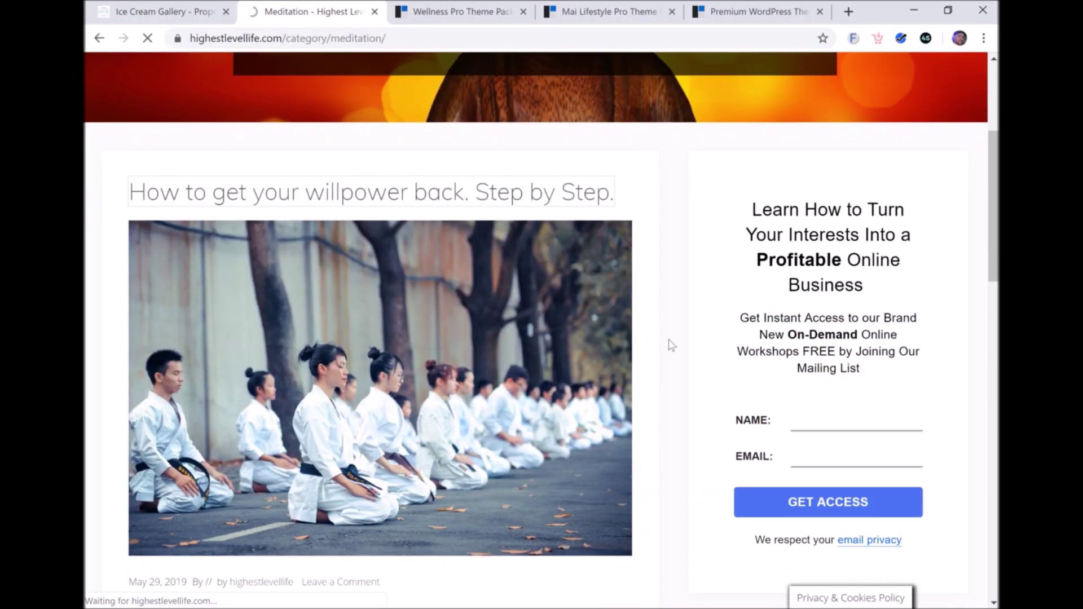
scroll(699, 333, "down", 7)
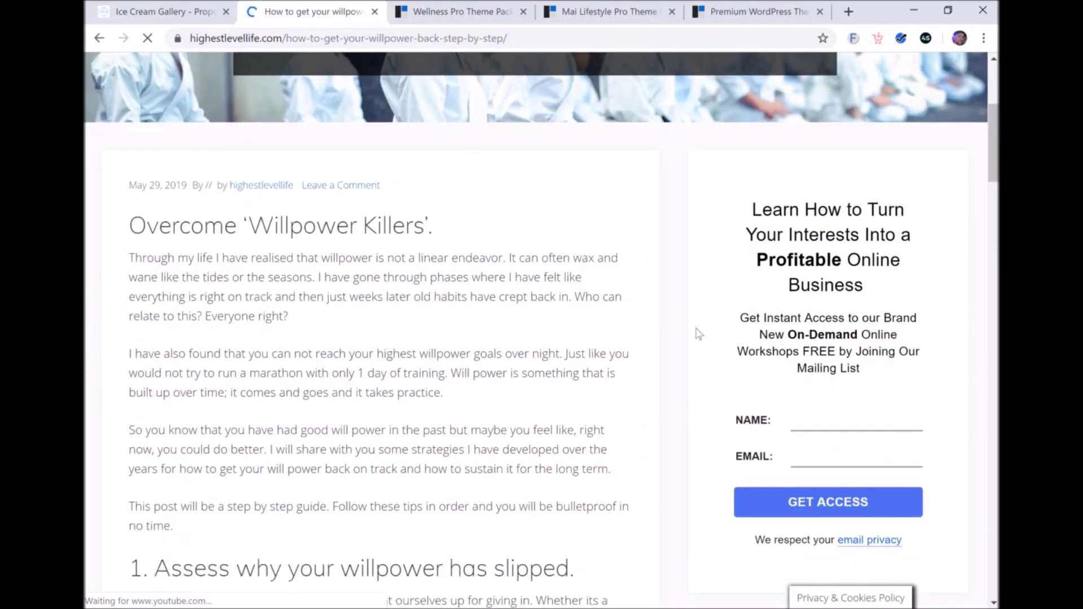
scroll(675, 355, "down", 10)
scroll(675, 355, "down", 15)
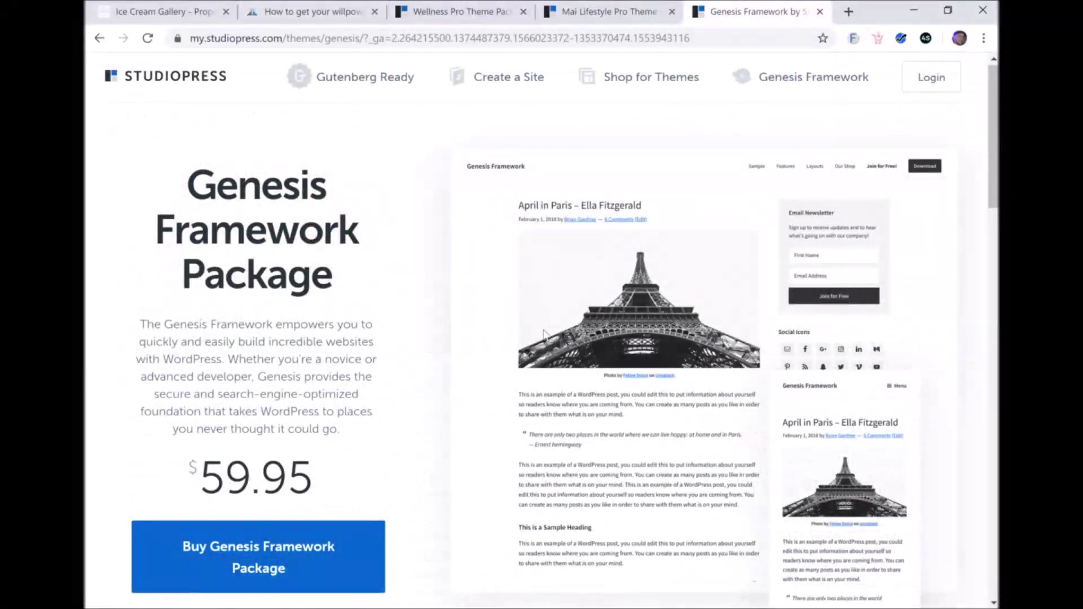
- Switch to the StudioPress Genesis Framework Package page and review its description, price and preview
scroll(460, 261, "down", 2)
scroll(461, 261, "up", 1)
scroll(460, 261, "down", 2)
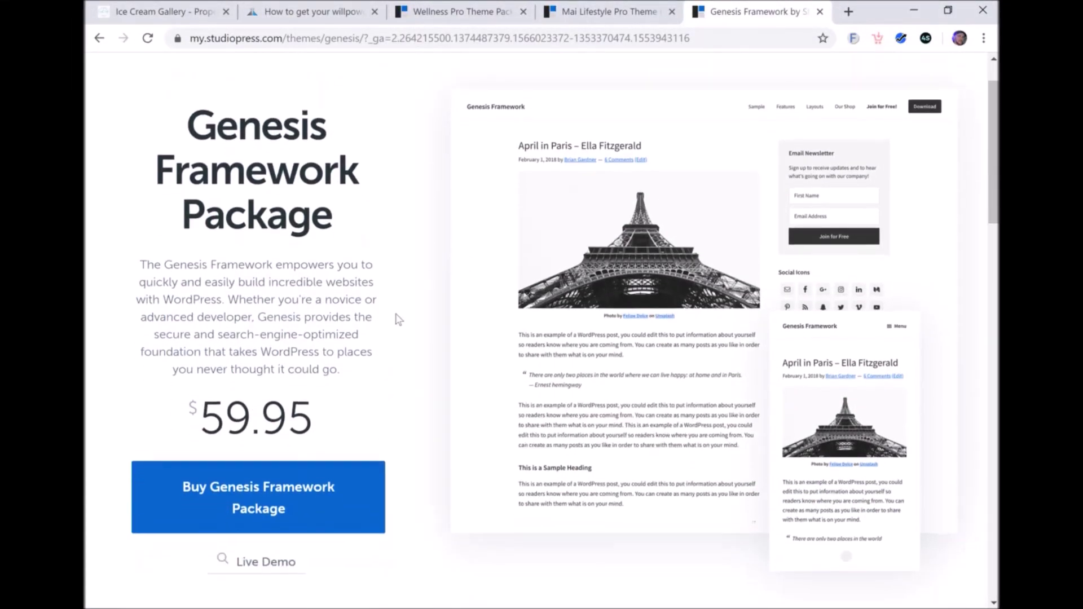
left_click_drag(194, 406, 386, 373)
left_click(387, 373)
scroll(387, 372, "up", 1)
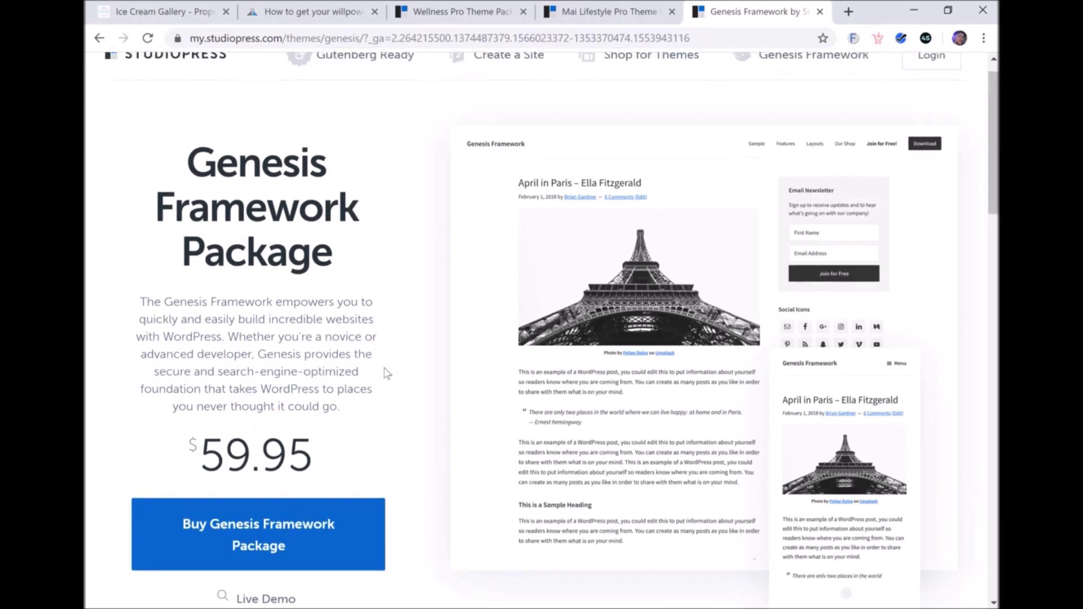
scroll(647, 307, "down", 1)
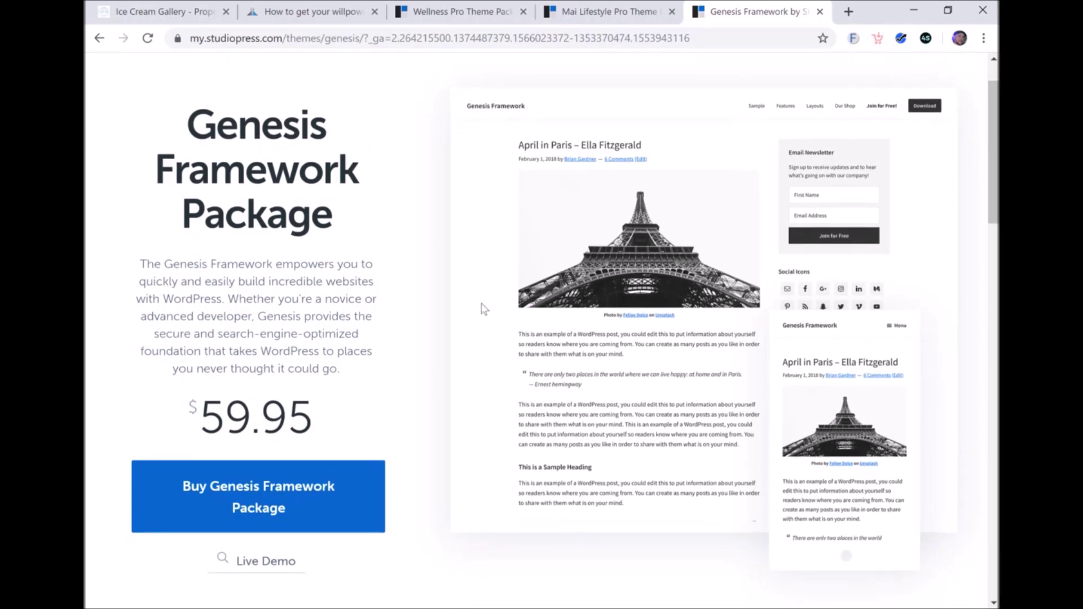
scroll(649, 258, "down", 2)
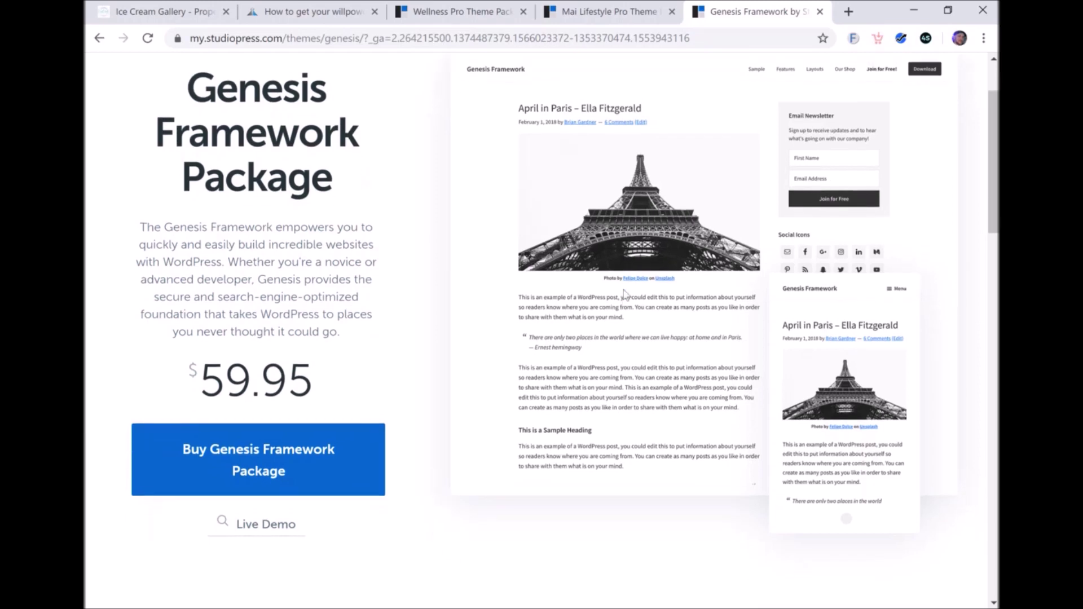
scroll(728, 300, "up", 1)
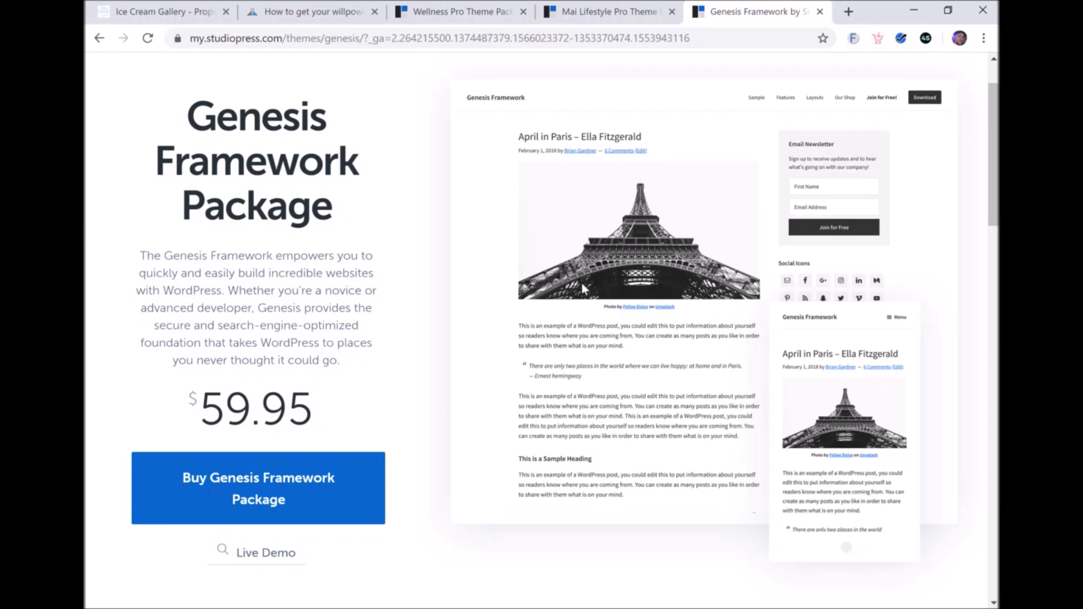
scroll(657, 347, "up", 1)
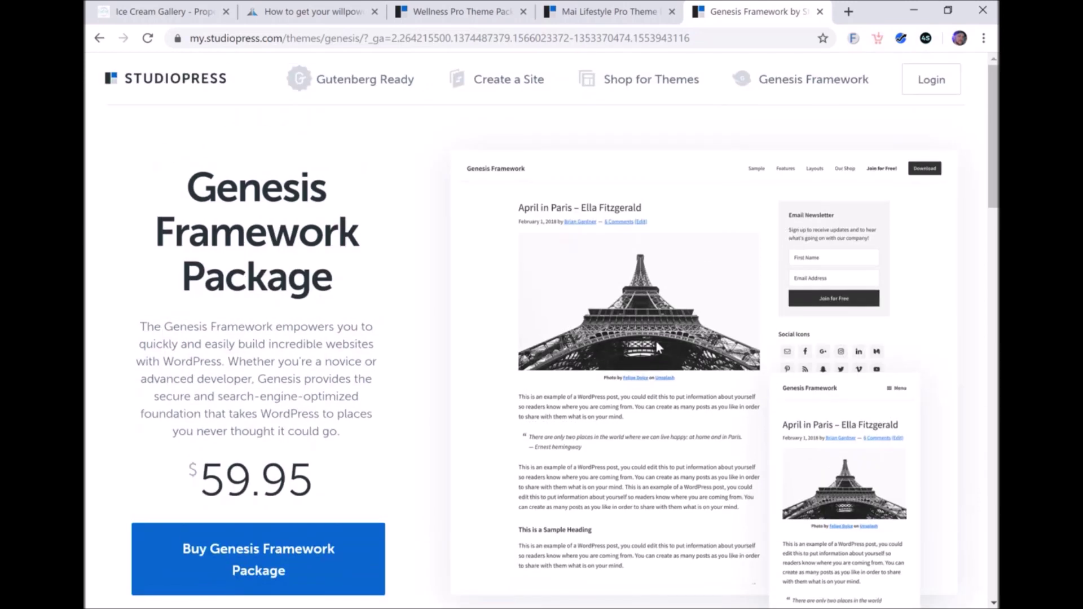
- Open the StudioPress theme shop and browse the theme packages down to Mai Lifestyle Pro
left_click(631, 89)
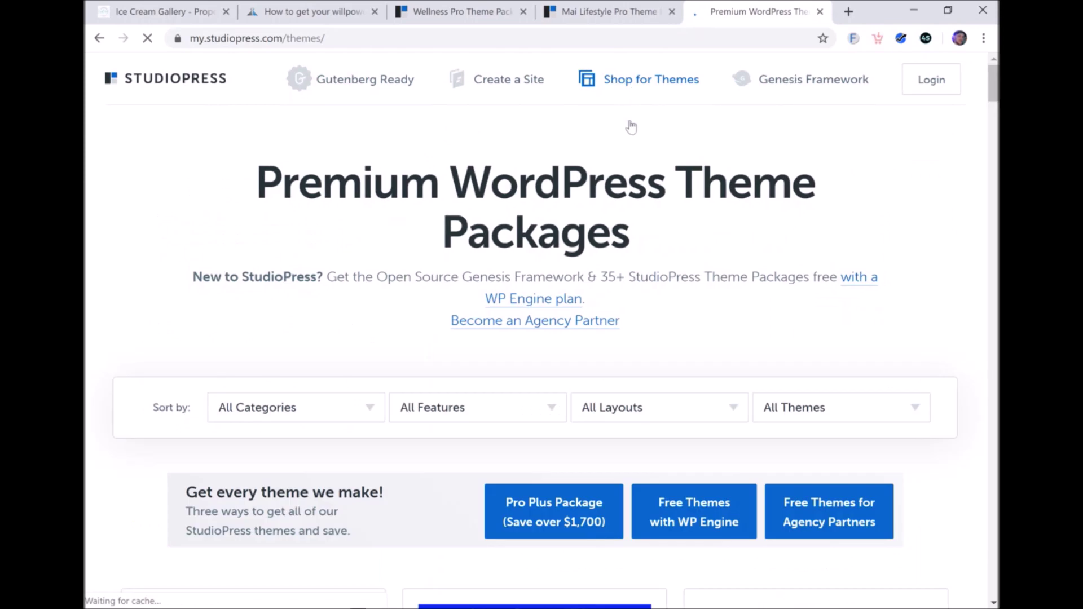
scroll(648, 309, "down", 2)
scroll(600, 348, "down", 4)
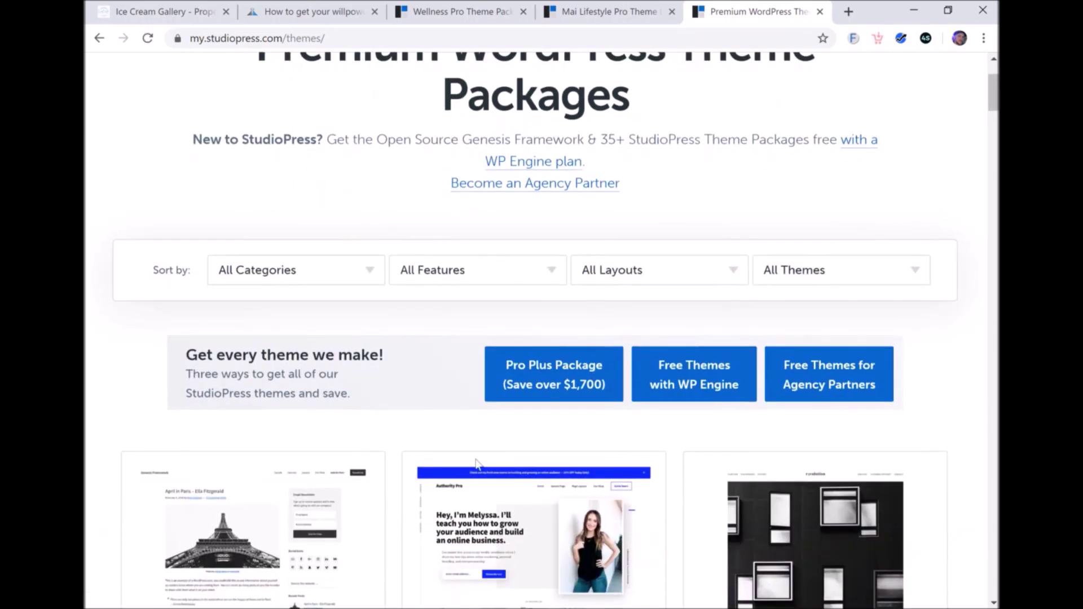
scroll(672, 438, "down", 10)
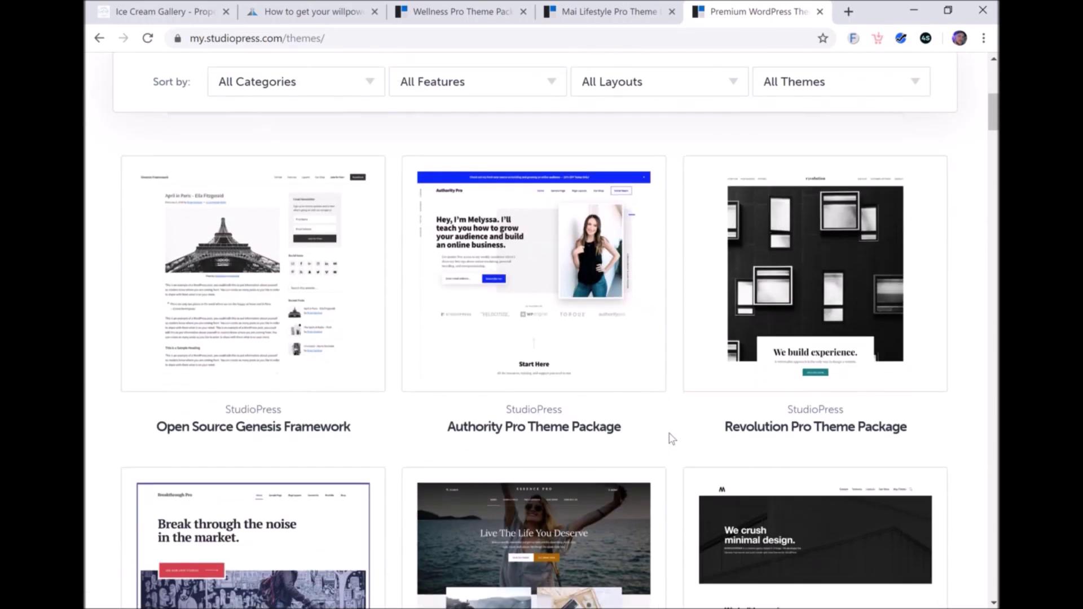
scroll(671, 439, "down", 4)
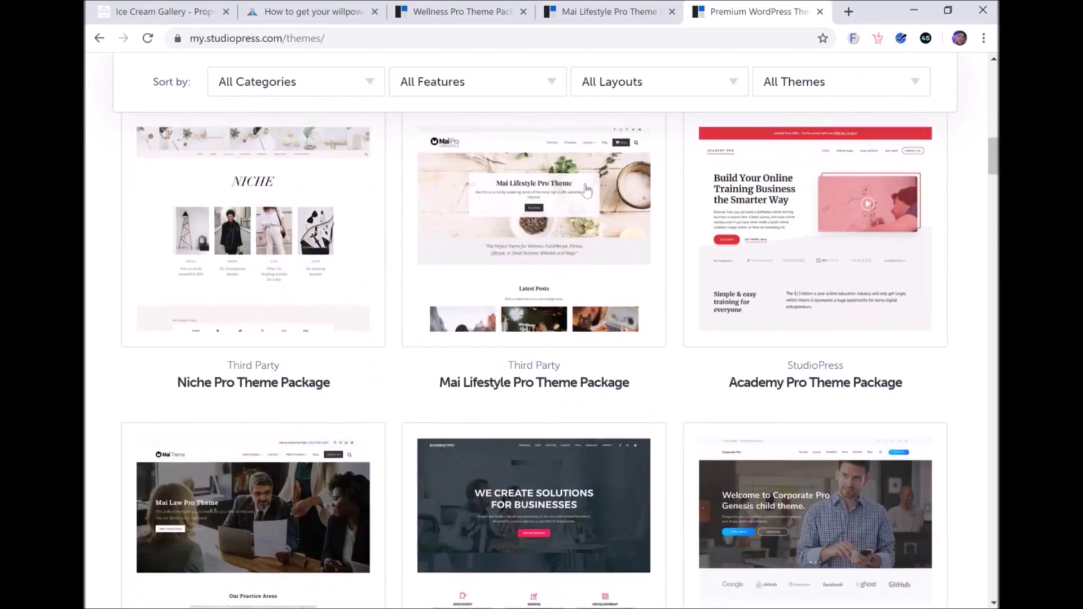
- Open the Mai Lifestyle Pro Theme Package page and examine its description, price and purchase option
left_click(558, 223)
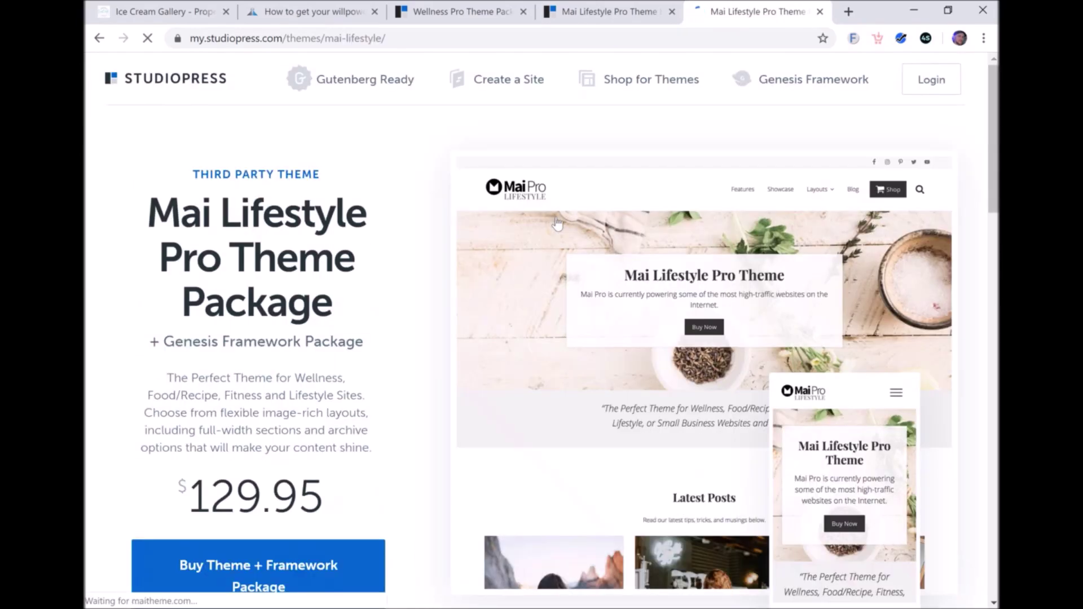
scroll(410, 327, "down", 2)
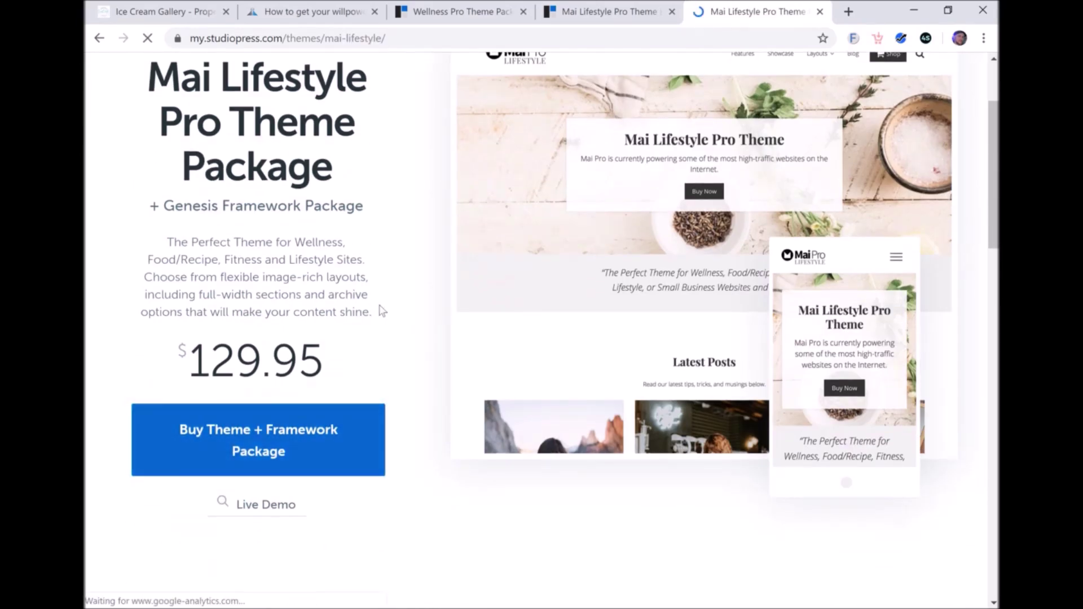
scroll(319, 432, "down", 2)
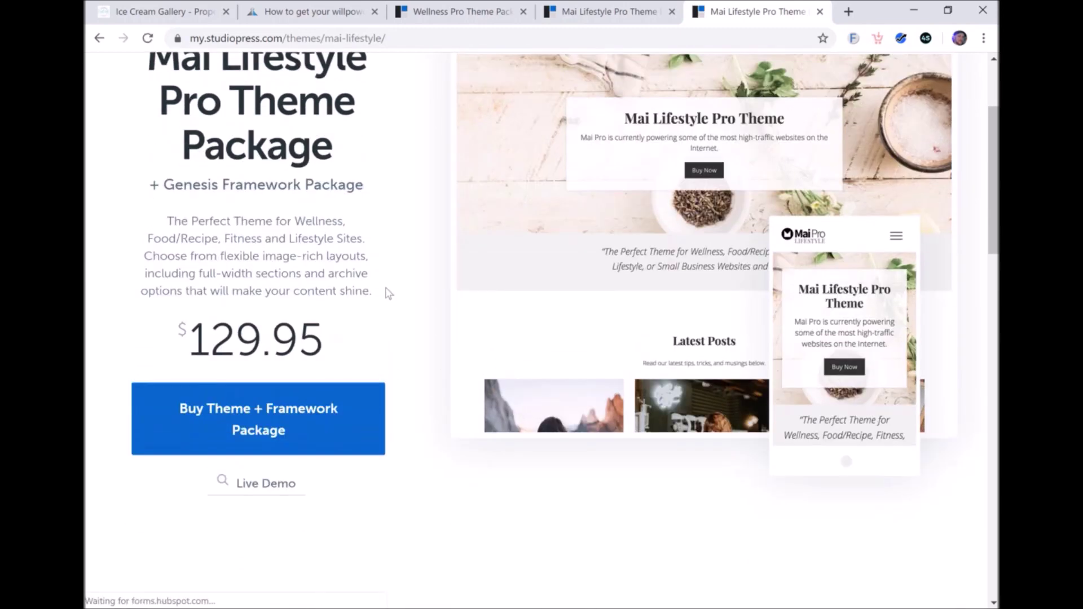
scroll(395, 396, "down", 1)
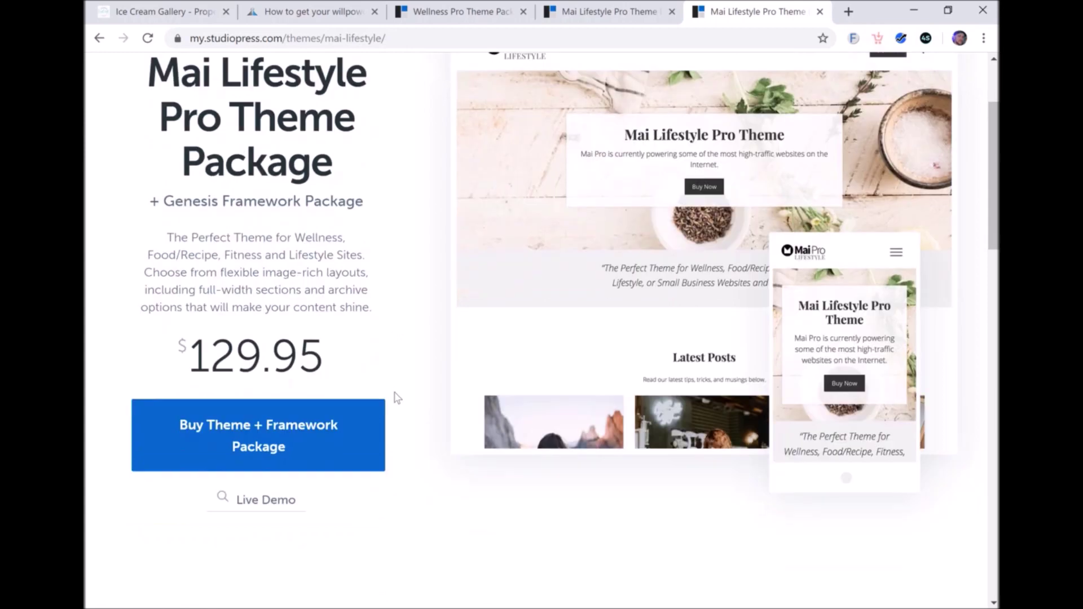
left_click_drag(167, 362, 324, 361)
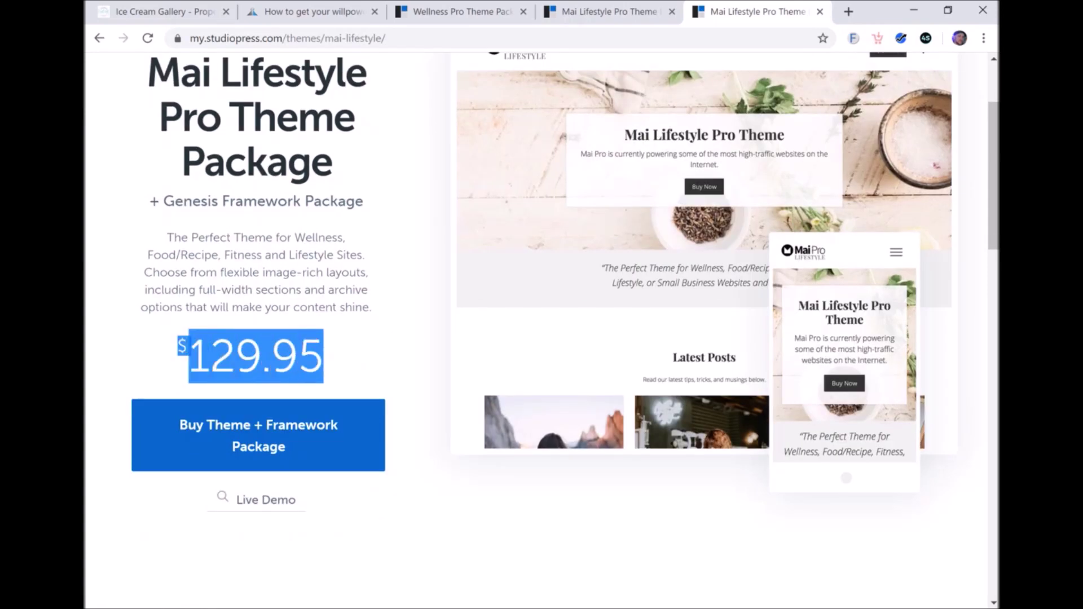
left_click(373, 362)
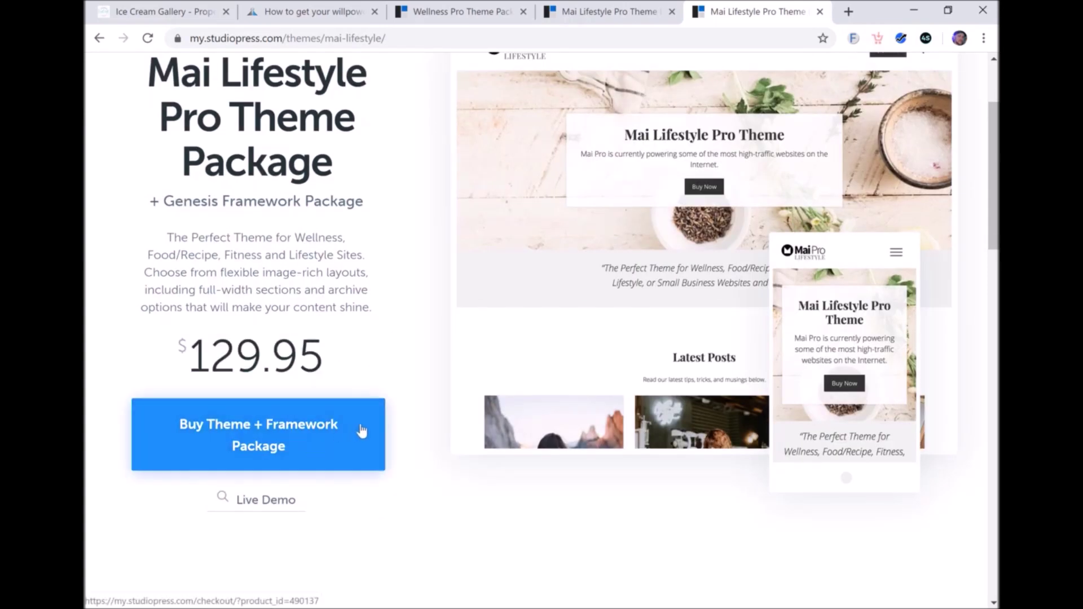
- Log in to the My StudioPress account with the saved credentials
scroll(440, 404, "up", 3)
left_click(934, 80)
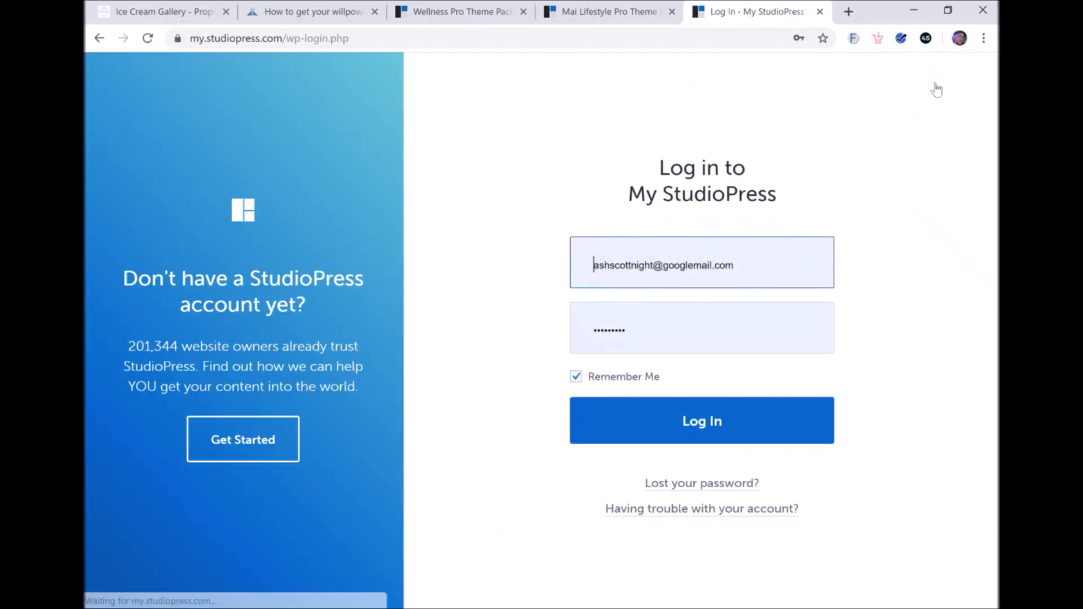
left_click(745, 422)
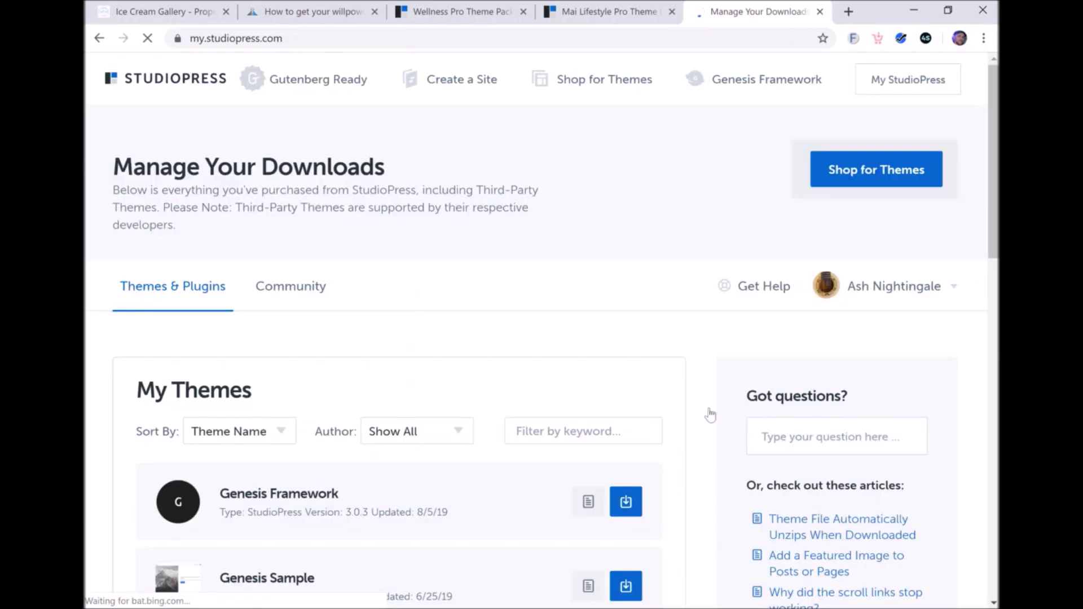
- Review the purchased themes listed under My Themes on the downloads page
scroll(575, 392, "down", 3)
scroll(698, 387, "down", 2)
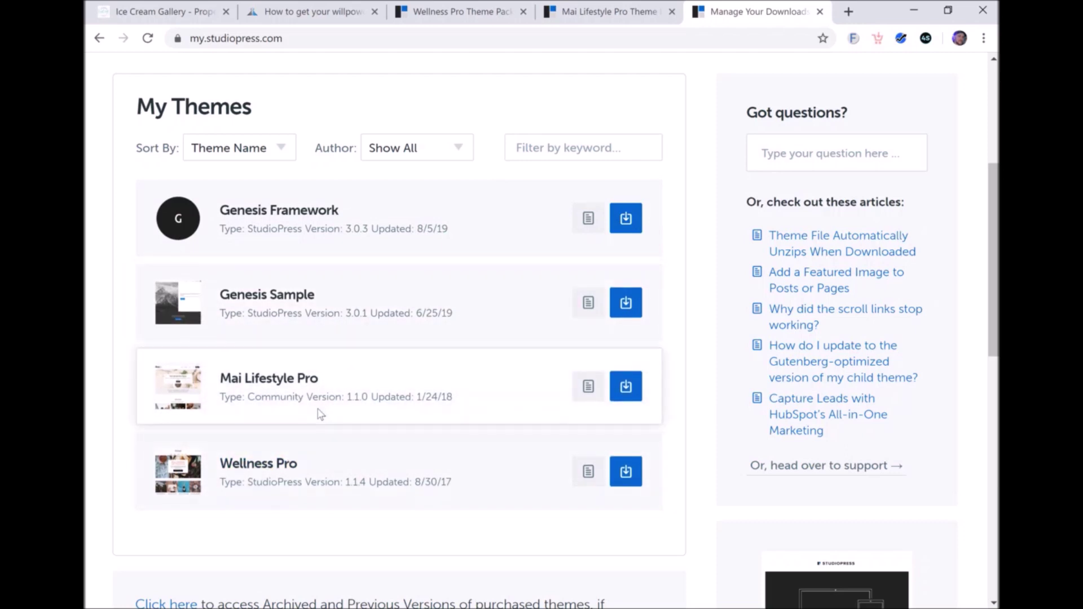
scroll(320, 415, "up", 5)
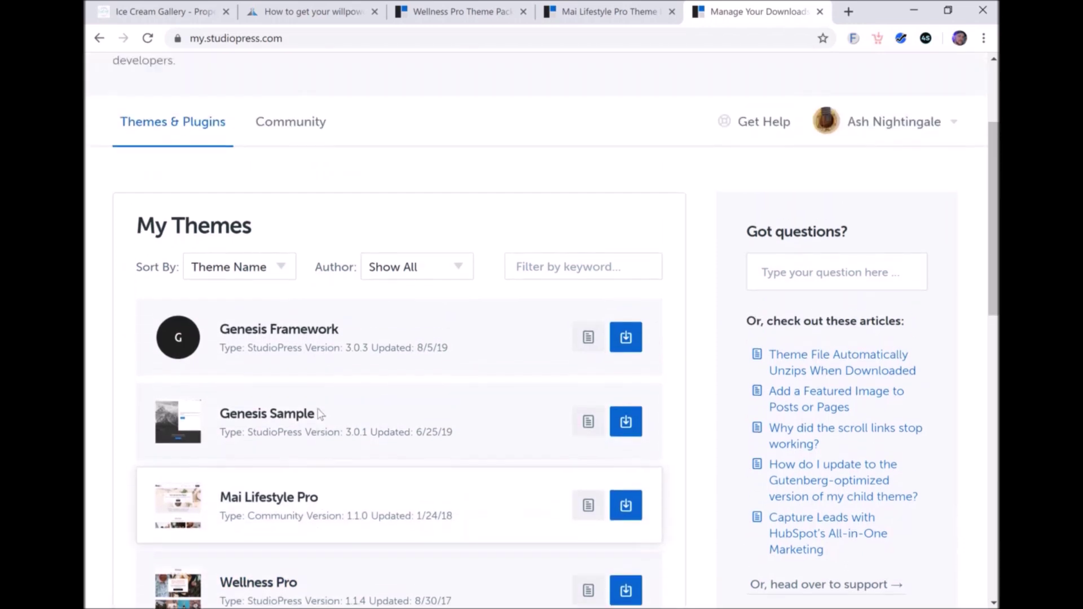
- Return to the StudioPress theme shop and browse the packages down to Essence Pro
left_click(622, 86)
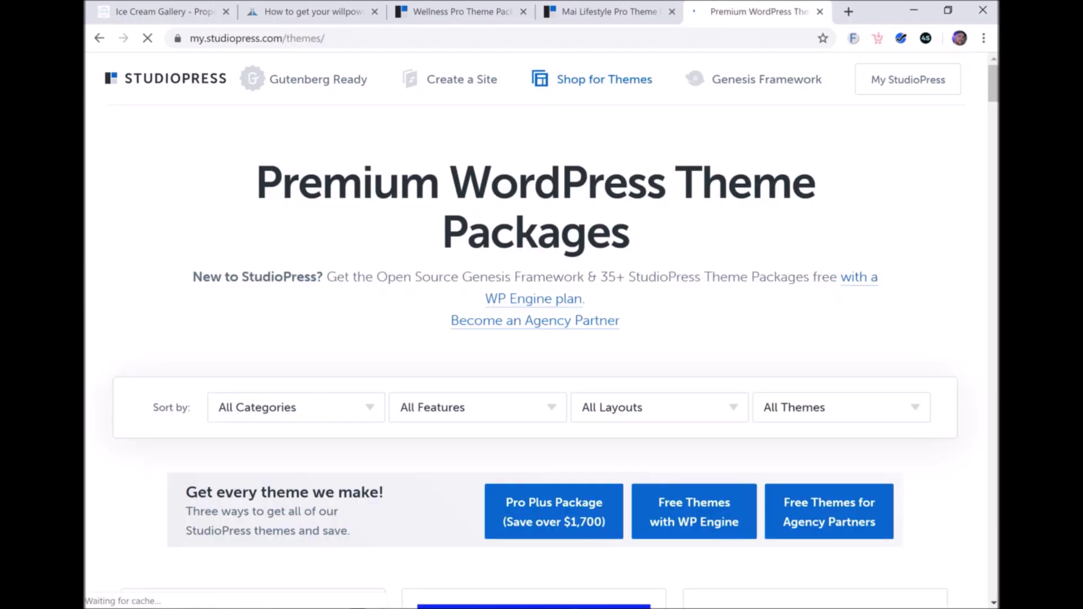
scroll(576, 342, "down", 7)
scroll(576, 341, "down", 3)
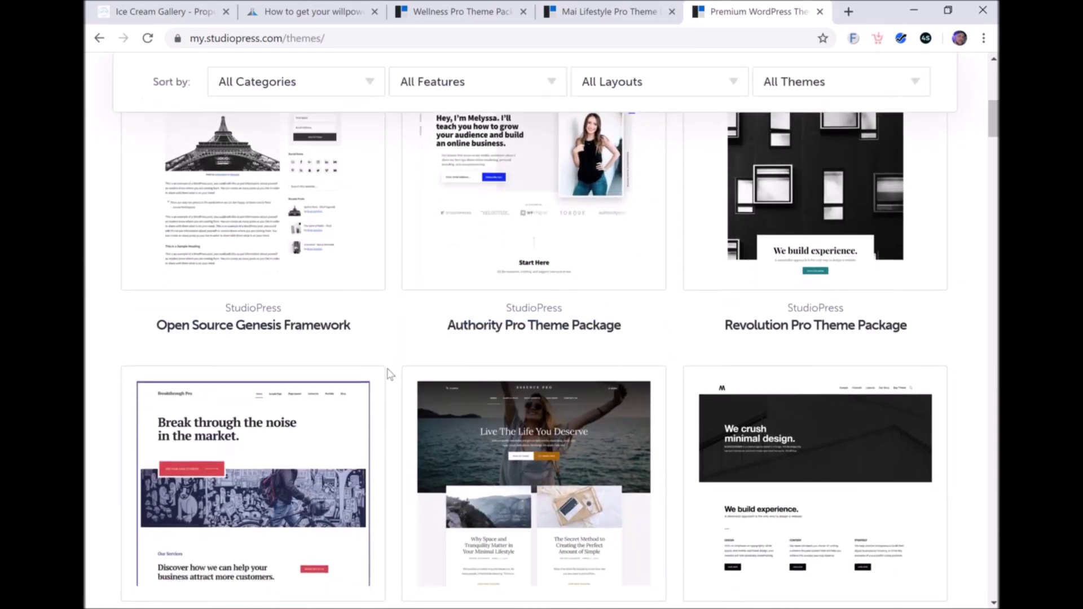
scroll(943, 321, "down", 3)
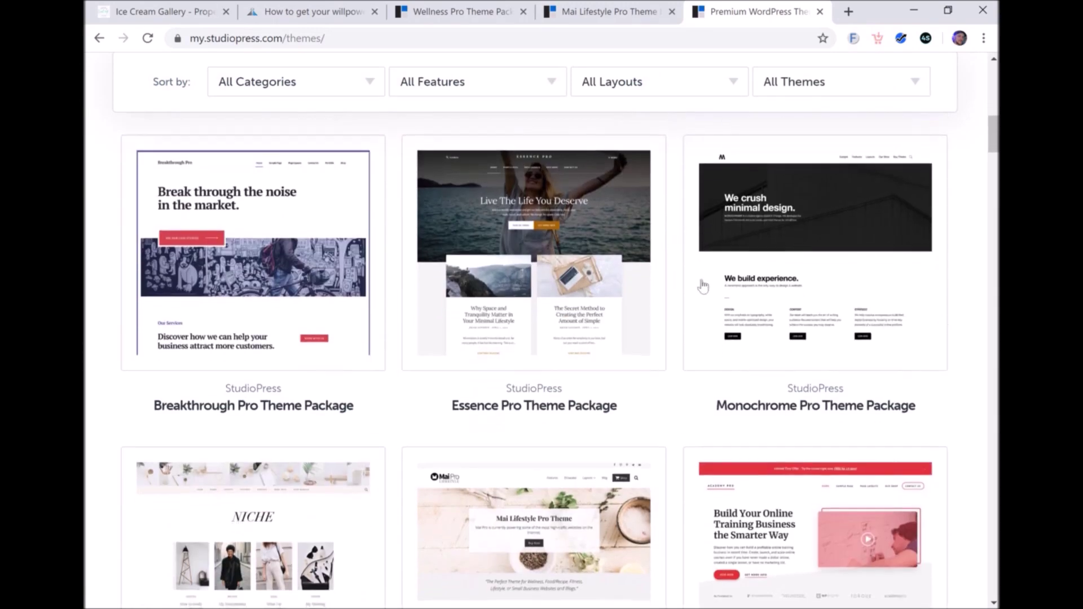
- Open the Essence Pro Theme Package page and check its description, customer discount and price
left_click(550, 229)
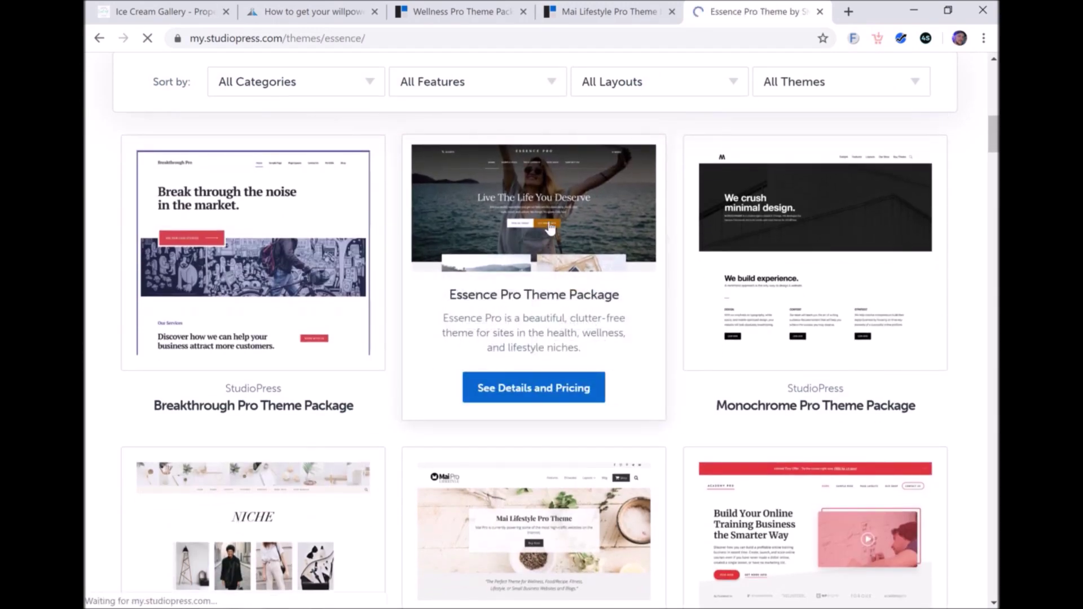
scroll(419, 362, "down", 2)
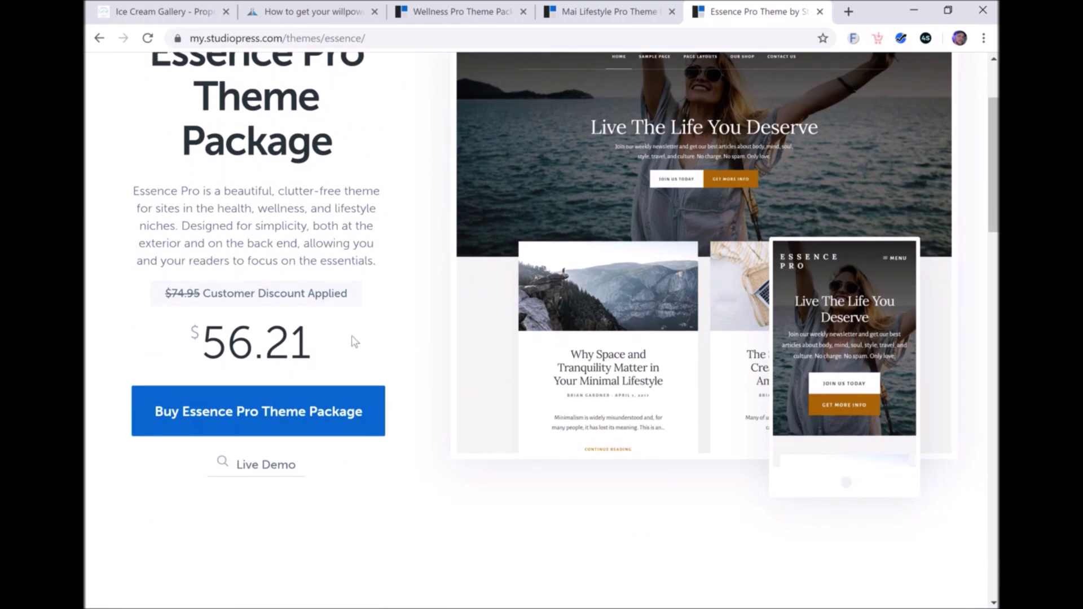
scroll(354, 341, "up", 1)
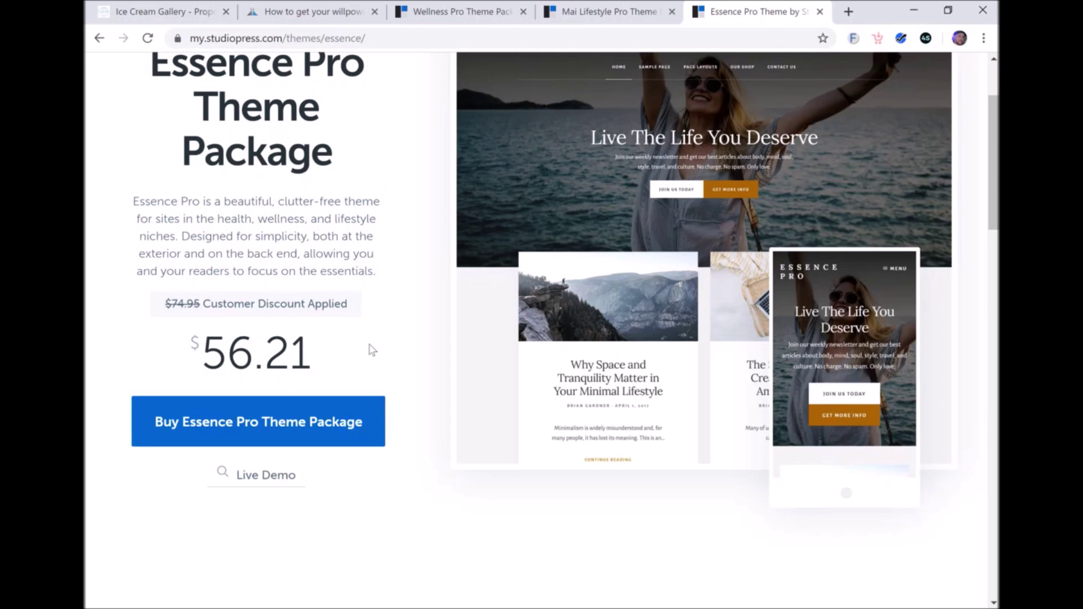
scroll(367, 353, "up", 1)
left_click_drag(191, 367, 290, 369)
left_click(348, 377)
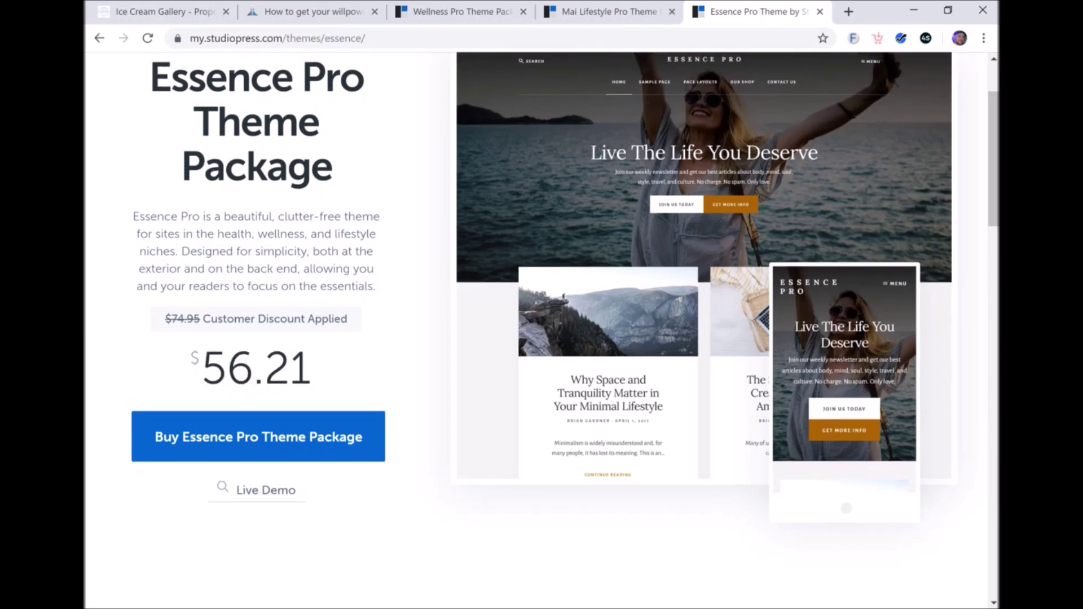
triple_click(327, 383)
left_click(349, 377)
triple_click(334, 388)
left_click(334, 388)
scroll(396, 353, "up", 2)
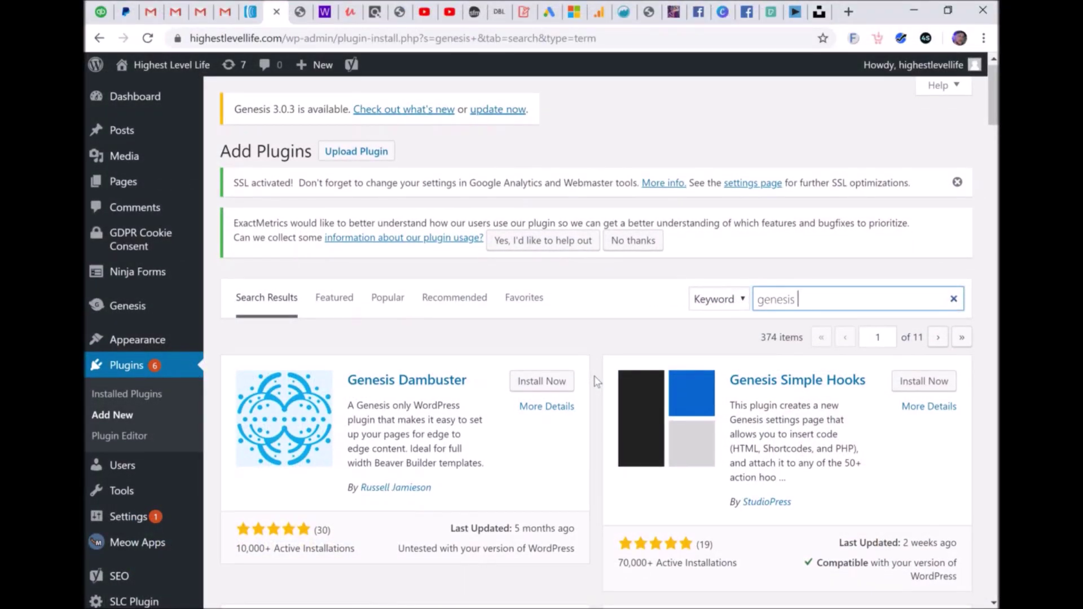
- Examine the first "genesis" search results on the Add Plugins page, including Genesis Dambuster and Genesis Simple Hooks by StudioPress
scroll(596, 382, "down", 1)
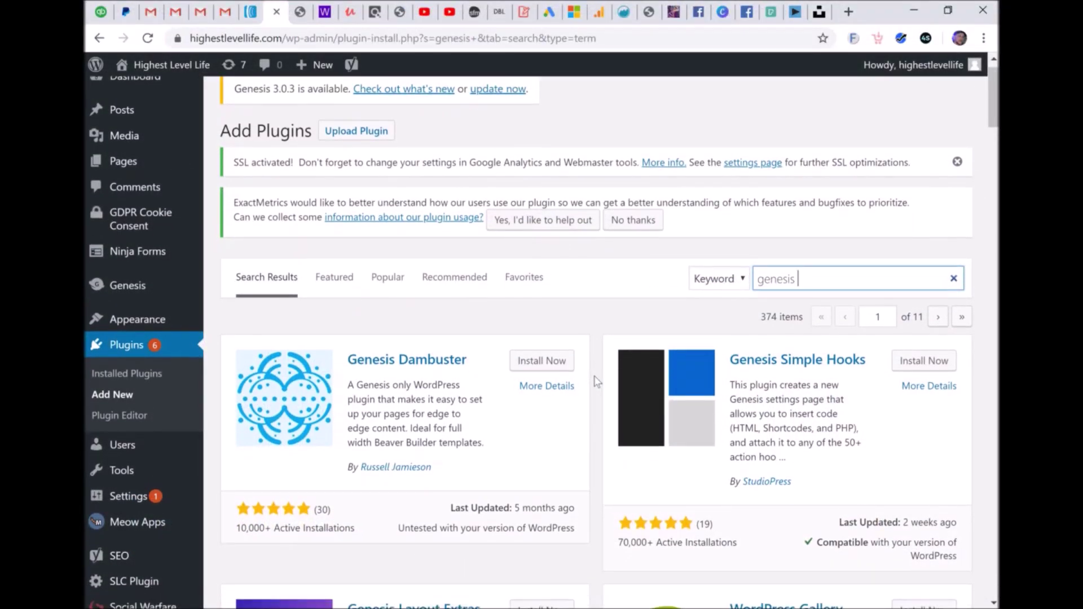
scroll(597, 373, "down", 1)
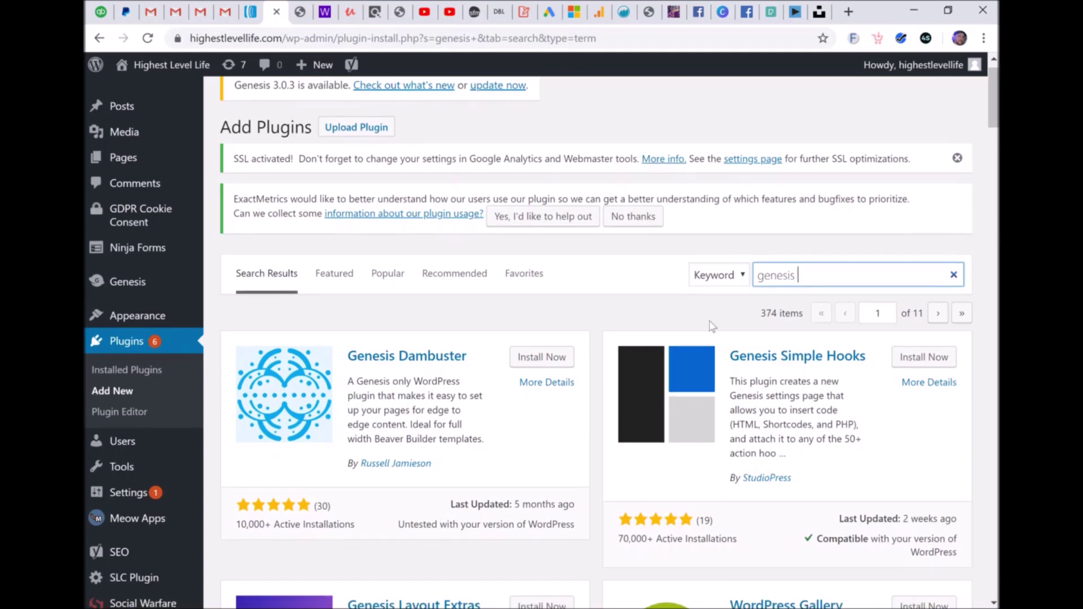
scroll(903, 422, "down", 1)
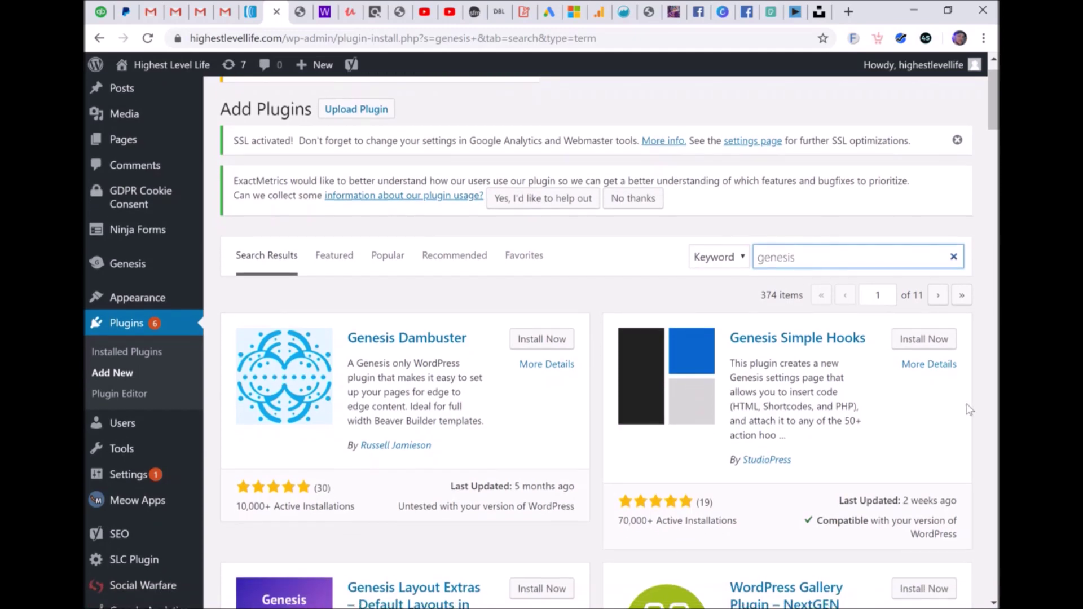
scroll(969, 410, "down", 1)
left_click(979, 391)
scroll(985, 372, "down", 1)
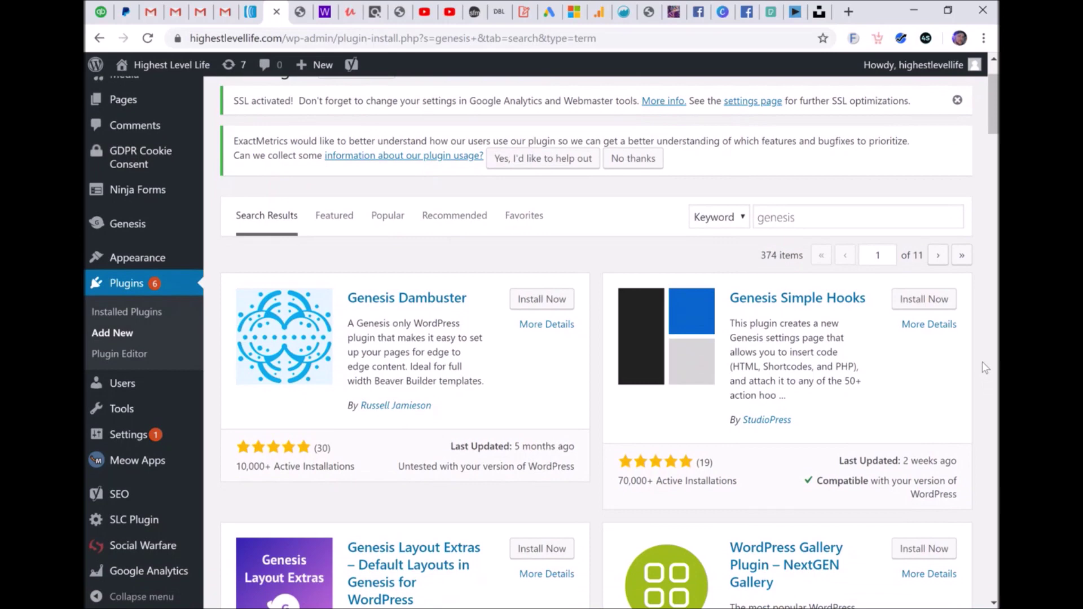
scroll(984, 368, "down", 1)
scroll(985, 357, "down", 3)
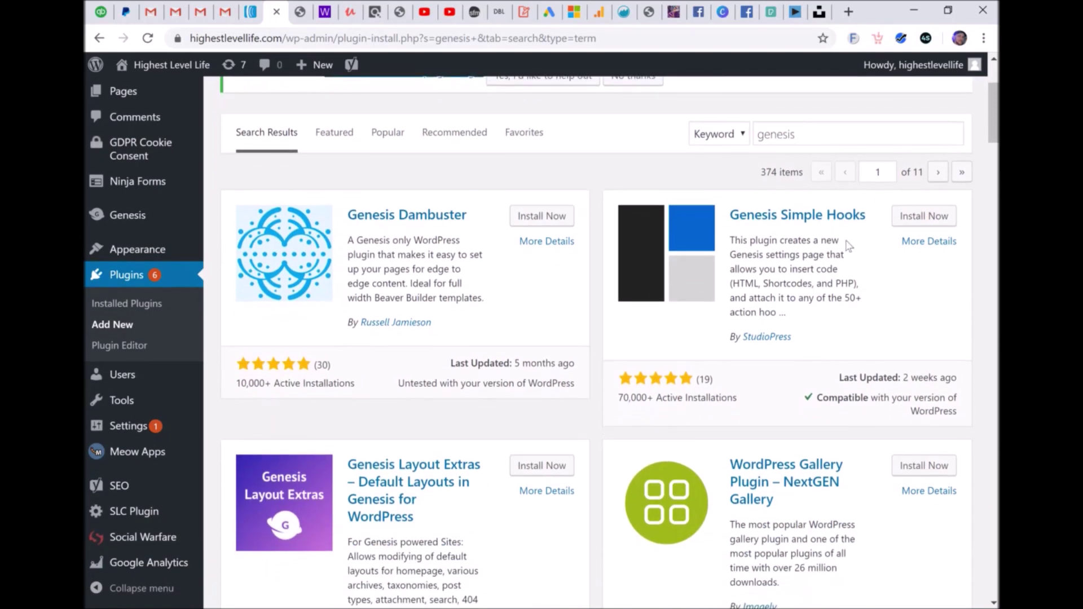
scroll(867, 266, "down", 1)
scroll(874, 273, "down", 1)
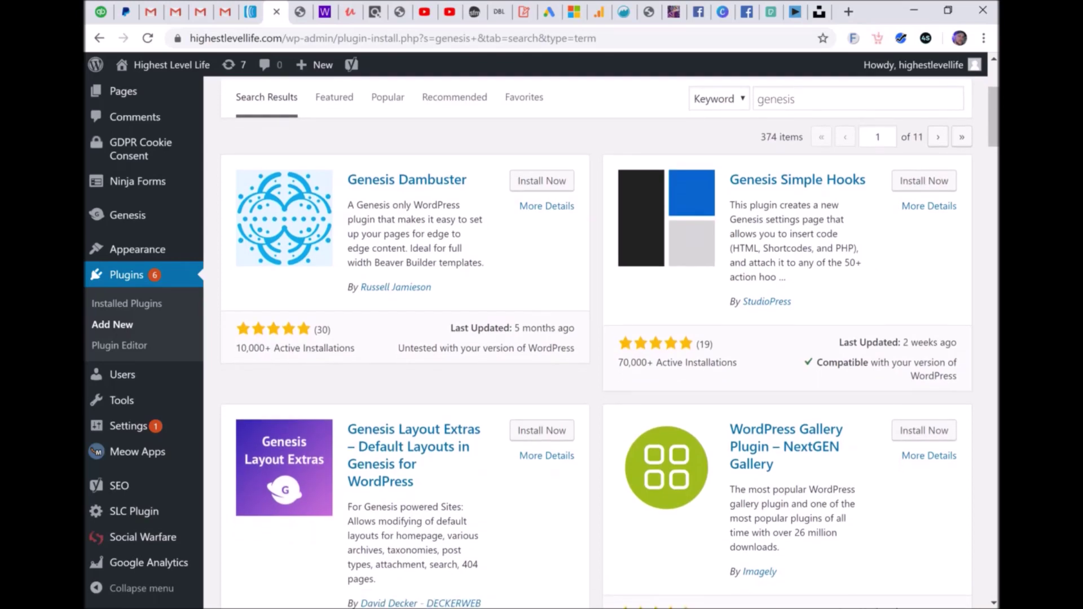
scroll(861, 276, "down", 1)
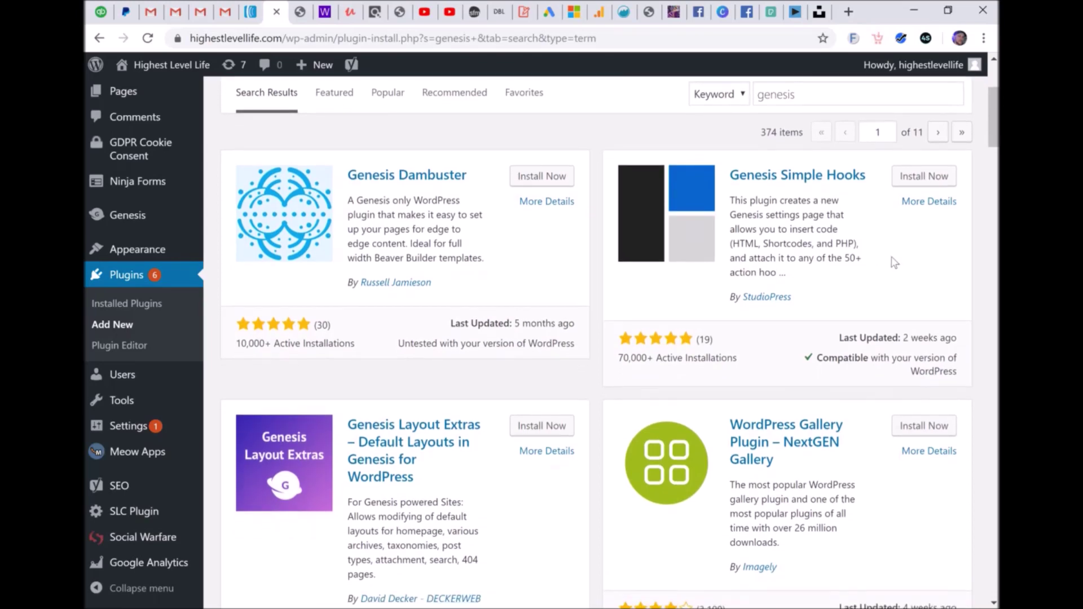
scroll(893, 263, "down", 1)
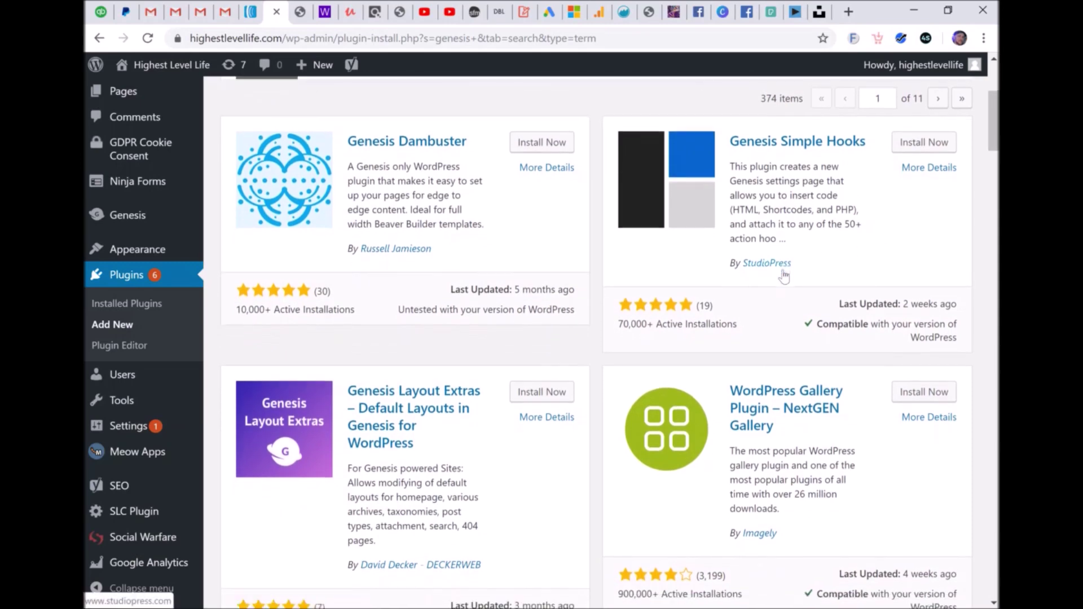
- Find Genesis Simple Edits among the plugin results and read its description of the theme areas it can modify
scroll(784, 276, "down", 10)
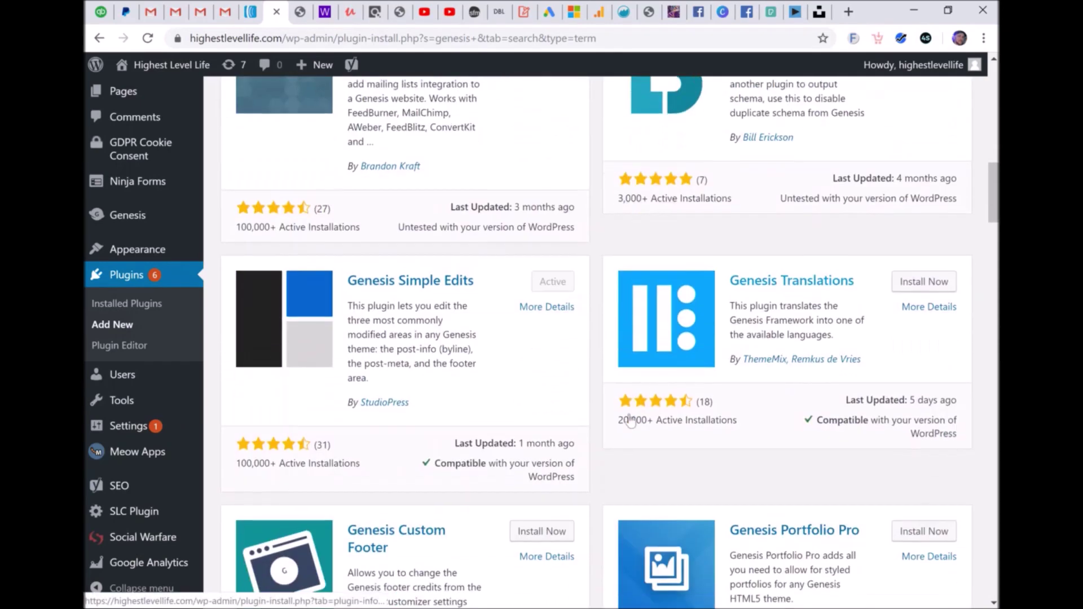
scroll(513, 367, "down", 1)
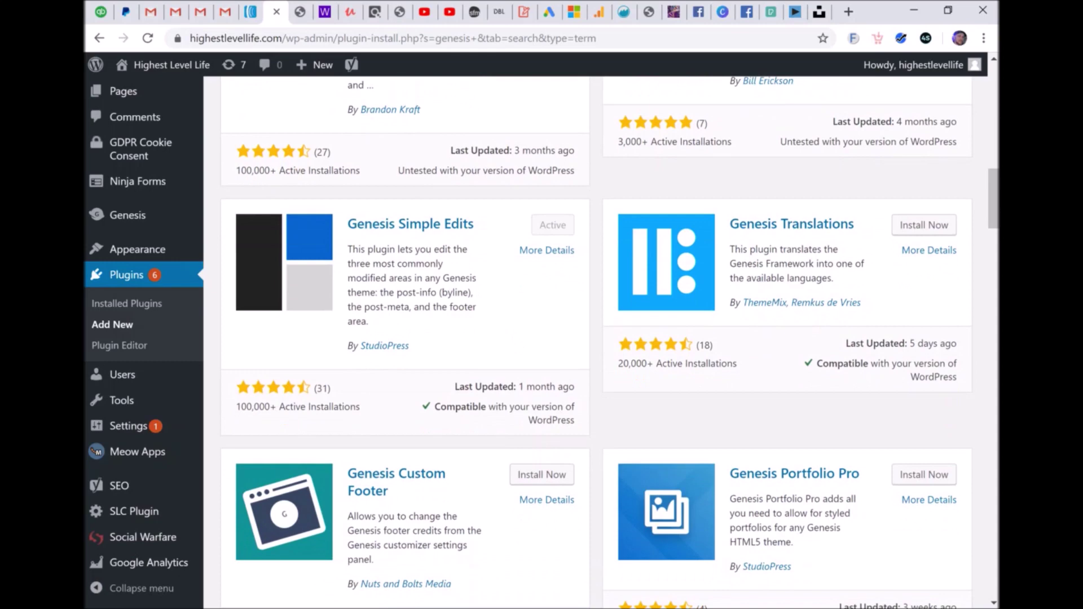
scroll(494, 292, "down", 1)
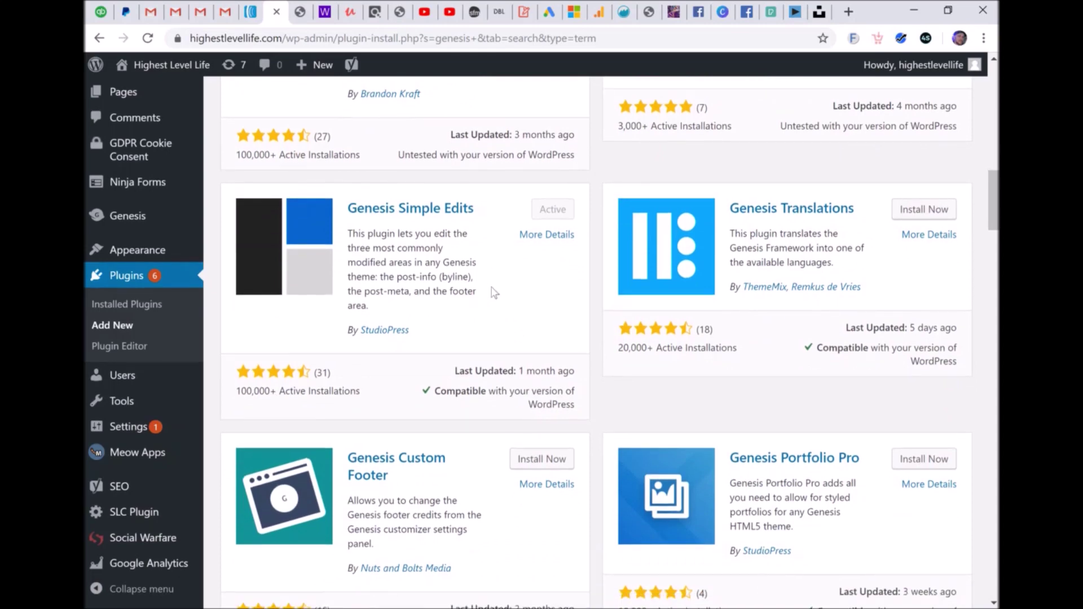
scroll(500, 293, "down", 1)
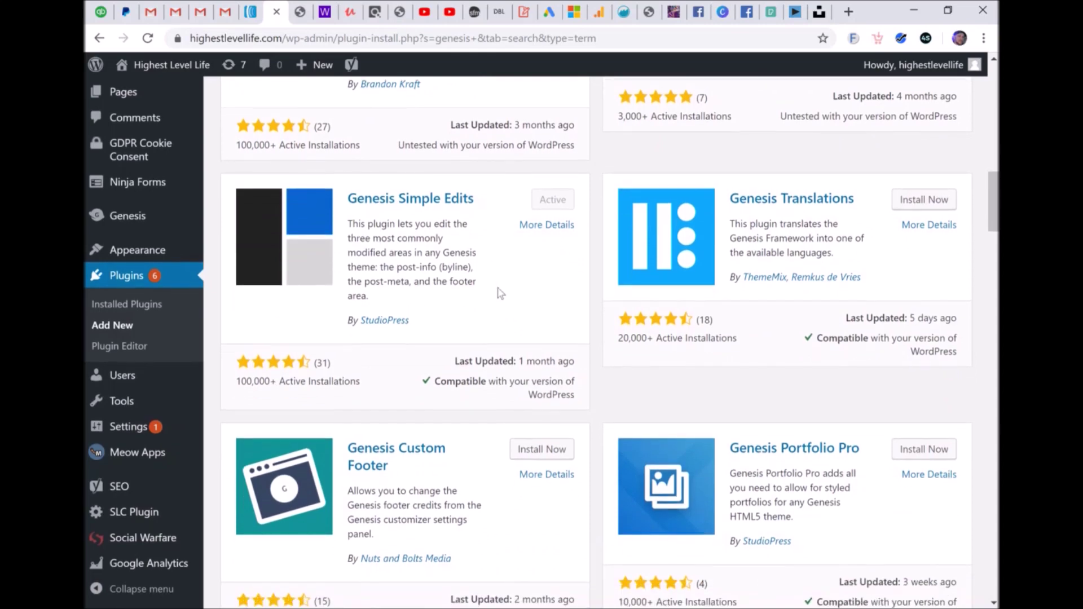
scroll(591, 325, "down", 1)
scroll(604, 286, "up", 1)
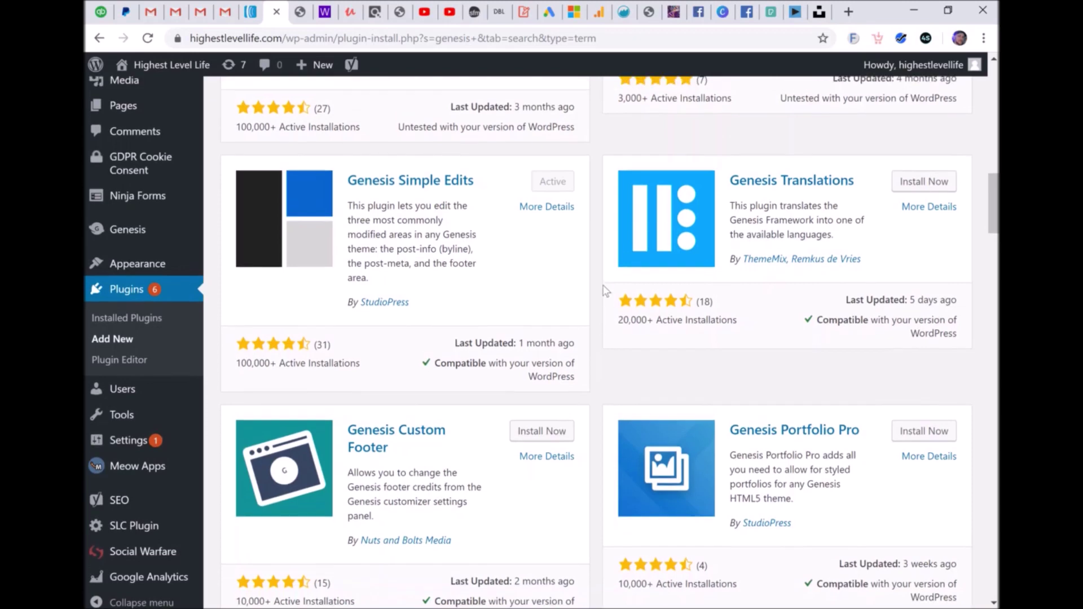
scroll(534, 283, "up", 1)
scroll(496, 291, "down", 2)
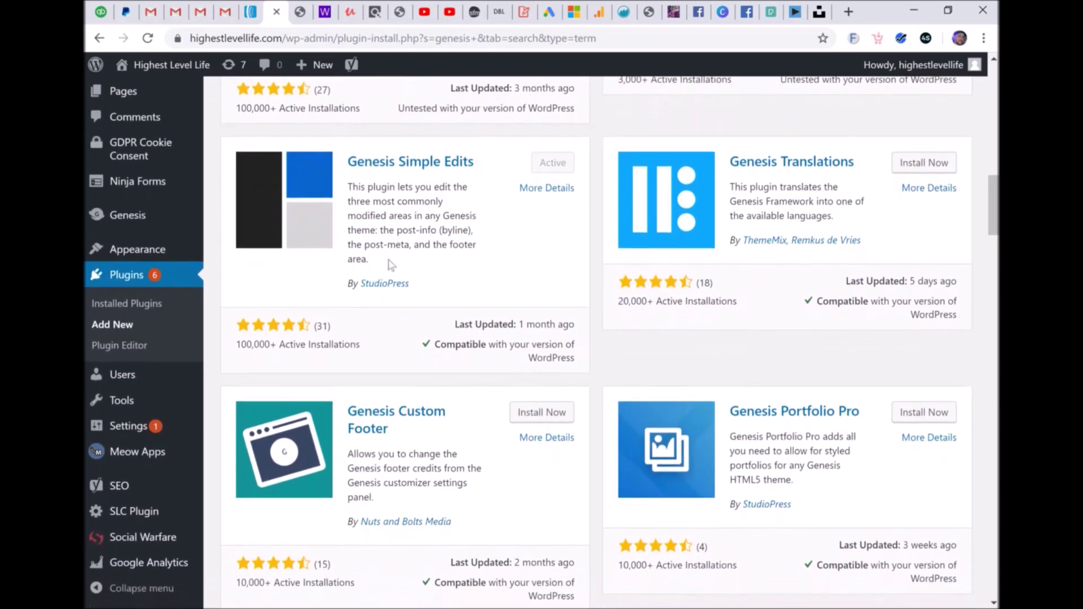
left_click_drag(383, 244, 409, 245)
left_click(546, 274)
- Browse the further Genesis plugins from Genesis Simple Share and Genesis Simple FAQ to Genesis Responsive Slider
scroll(594, 265, "down", 7)
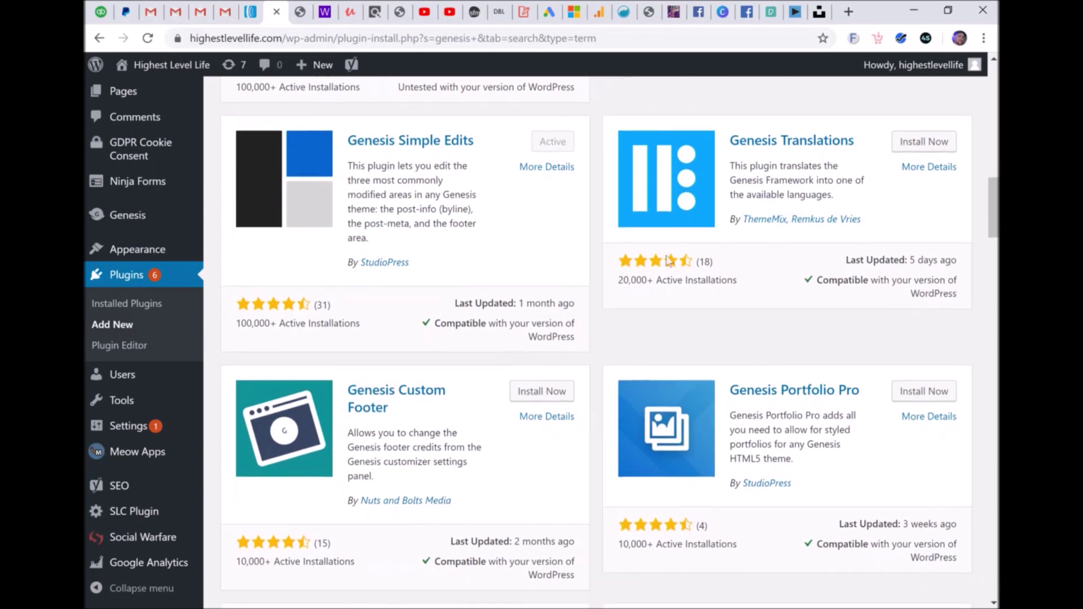
scroll(891, 337, "down", 1)
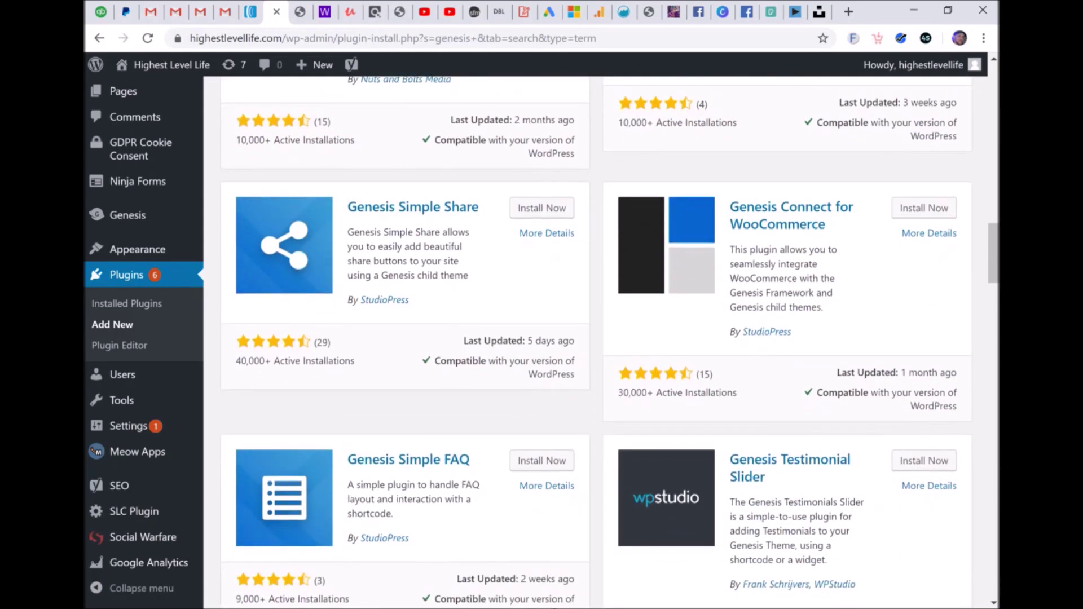
scroll(904, 244, "down", 2)
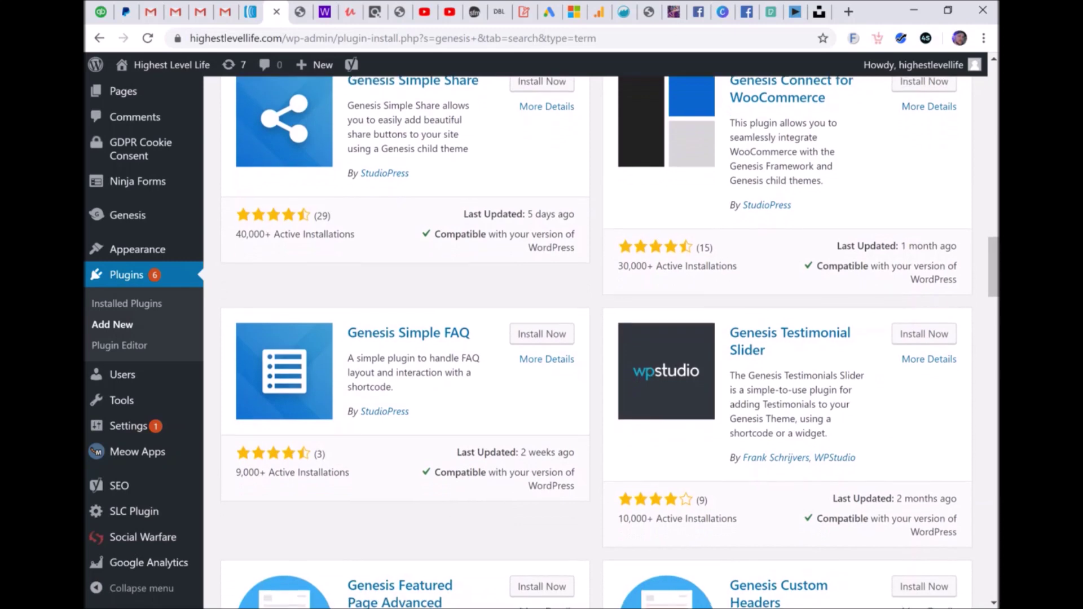
scroll(886, 190, "up", 2)
scroll(915, 281, "down", 2)
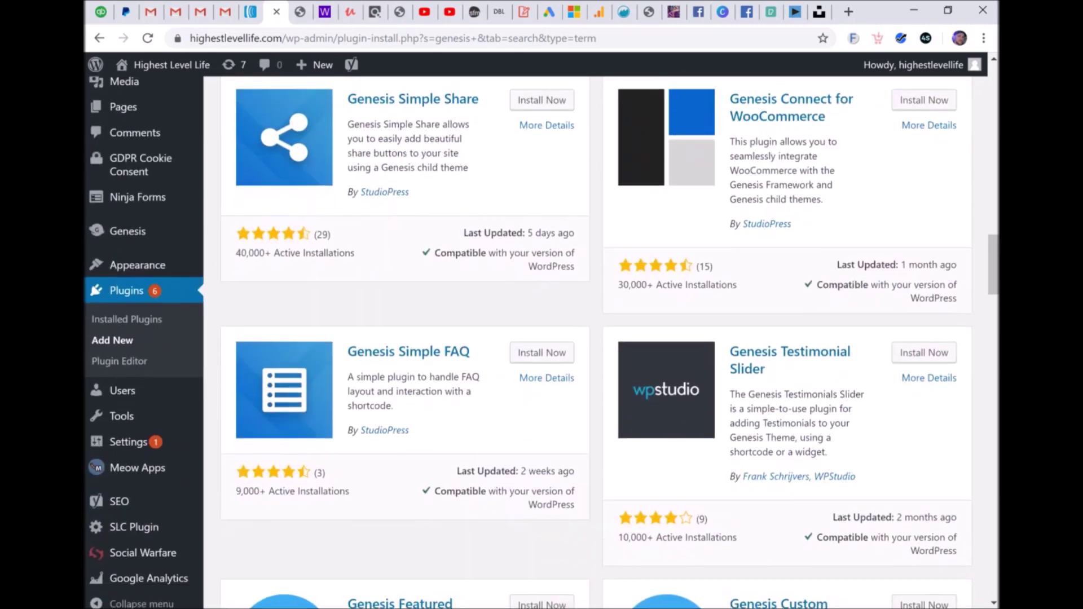
scroll(979, 283, "down", 8)
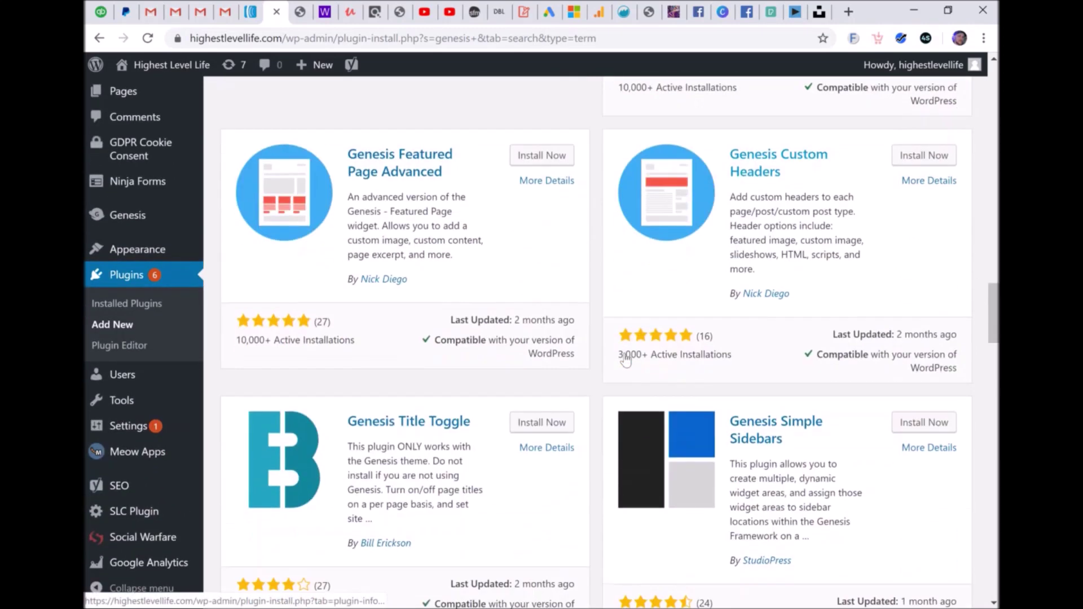
scroll(863, 466, "down", 3)
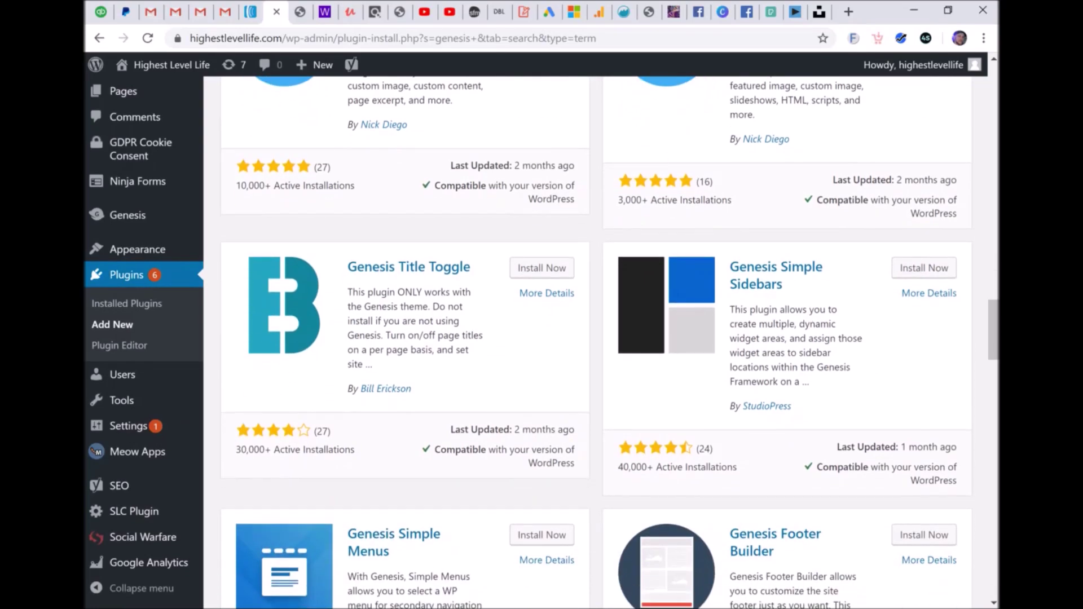
scroll(564, 382, "down", 15)
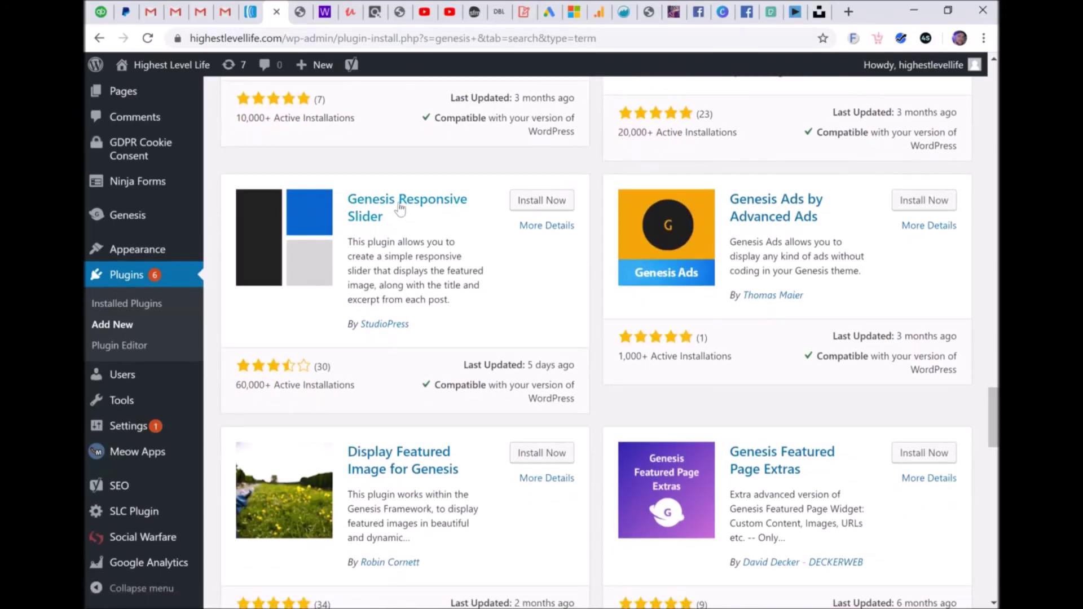
- Read the Genesis Author Pro description and look through the remaining plugins listed below it
scroll(611, 363, "down", 13)
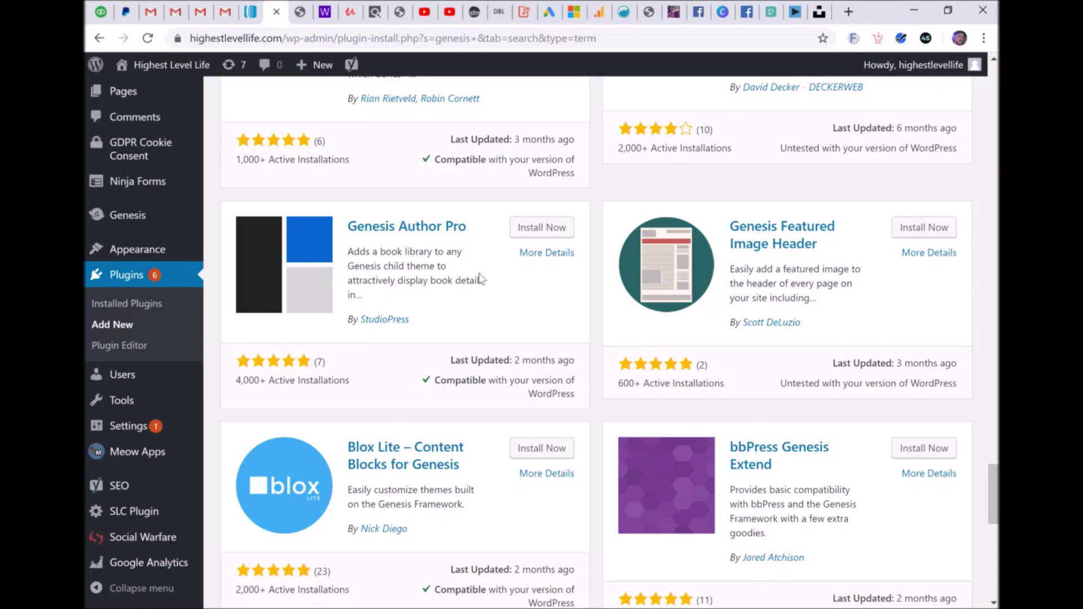
scroll(498, 274, "up", 1)
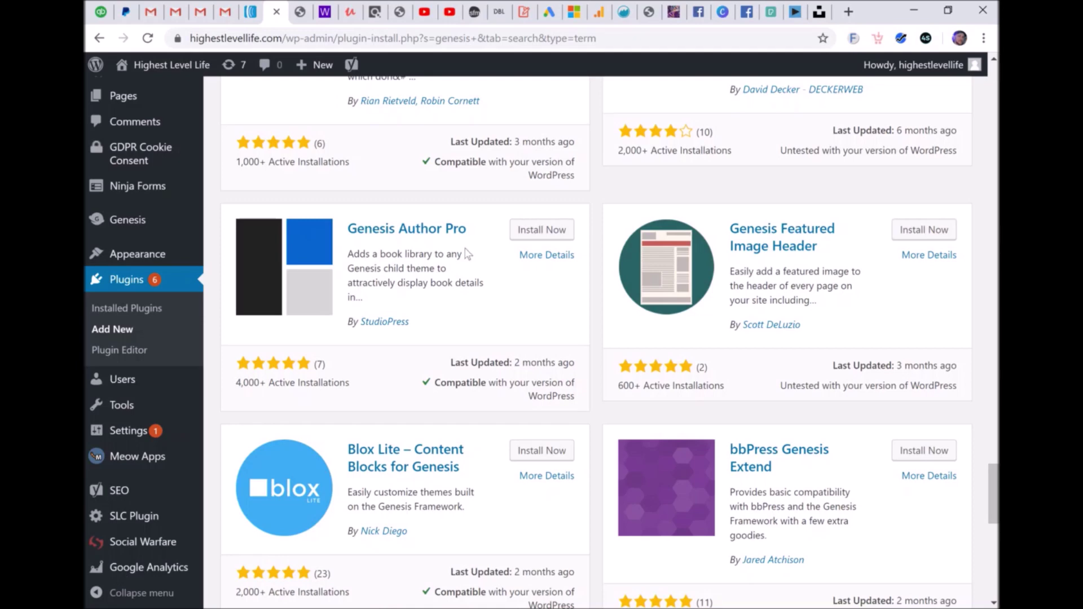
scroll(505, 301, "up", 1)
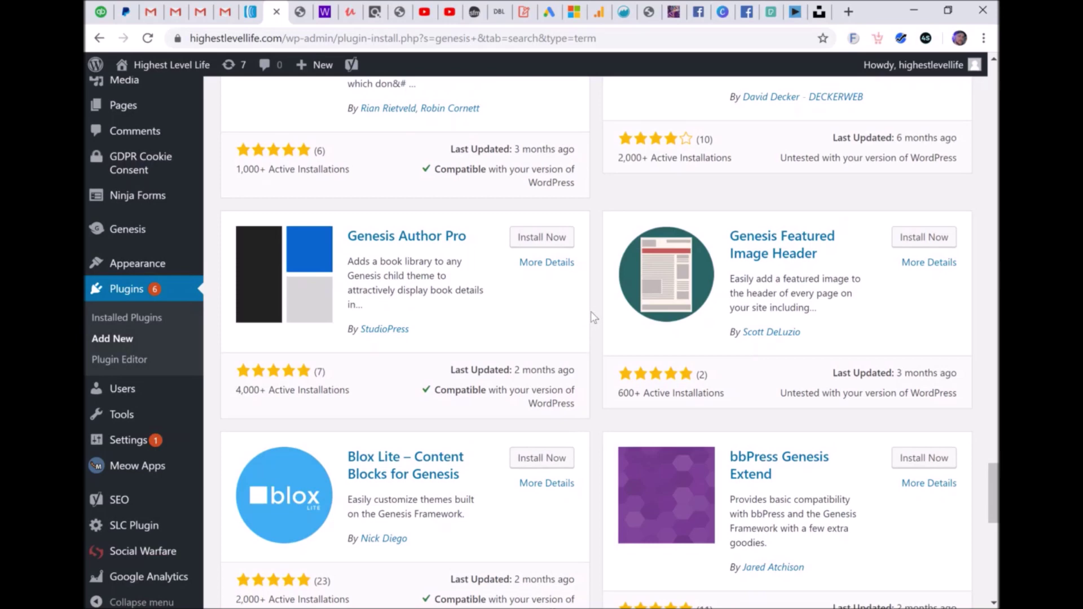
scroll(593, 306, "down", 1)
scroll(593, 305, "up", 1)
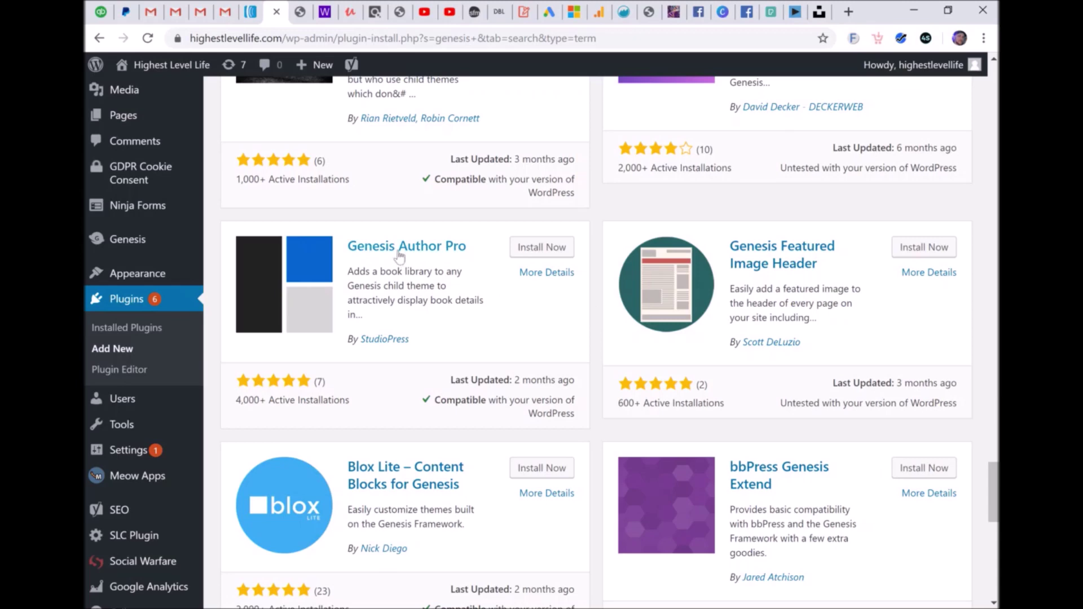
scroll(526, 292, "down", 1)
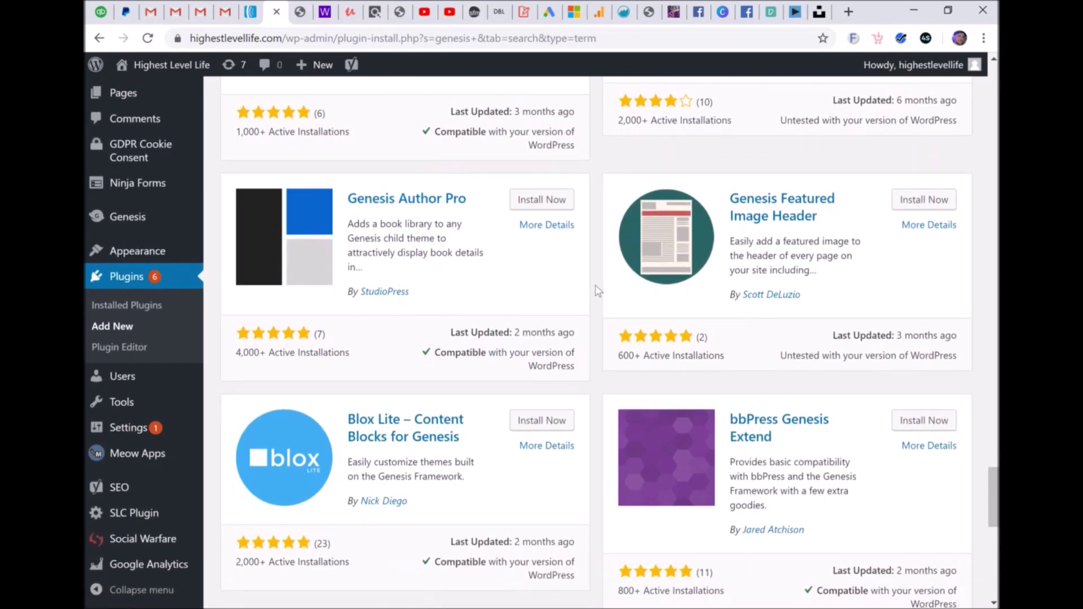
scroll(595, 284, "down", 1)
scroll(596, 247, "down", 10)
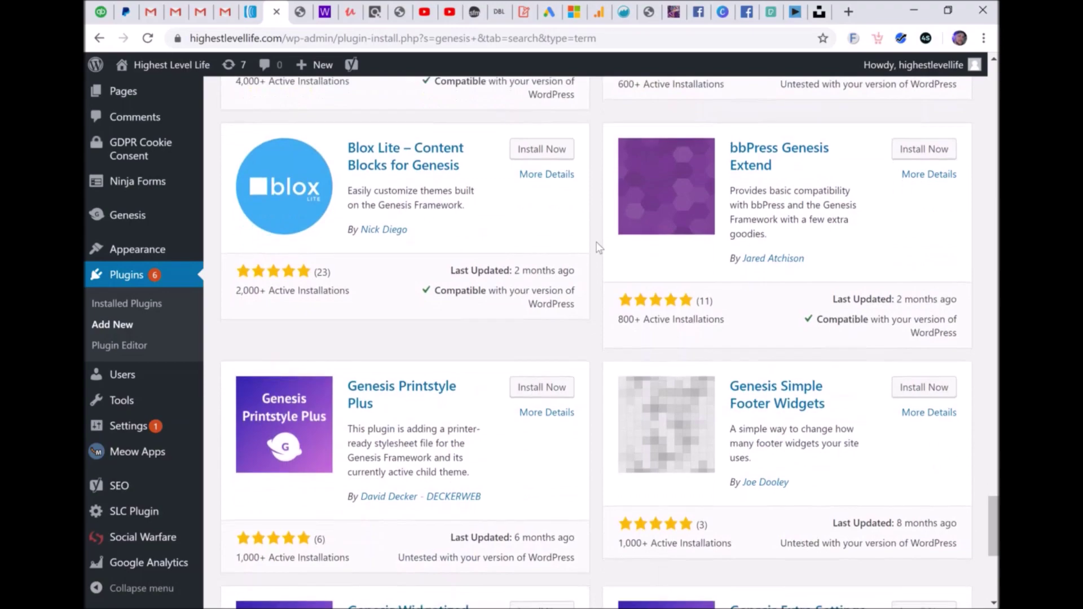
- Return to the start of the "genesis" plugin results and look over the first listings again
scroll(597, 247, "up", 15)
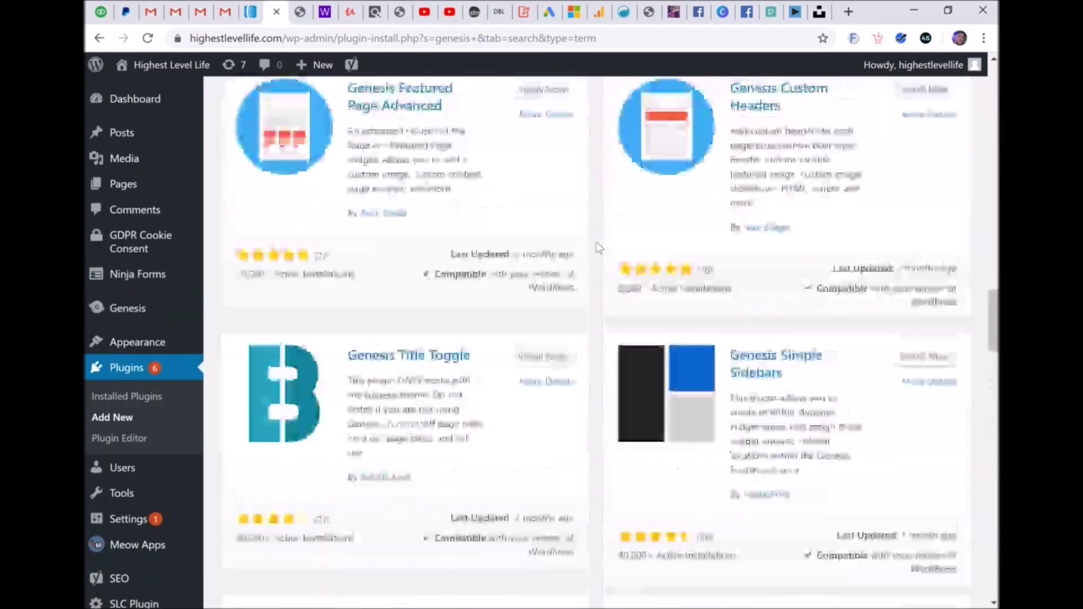
scroll(594, 232, "up", 10)
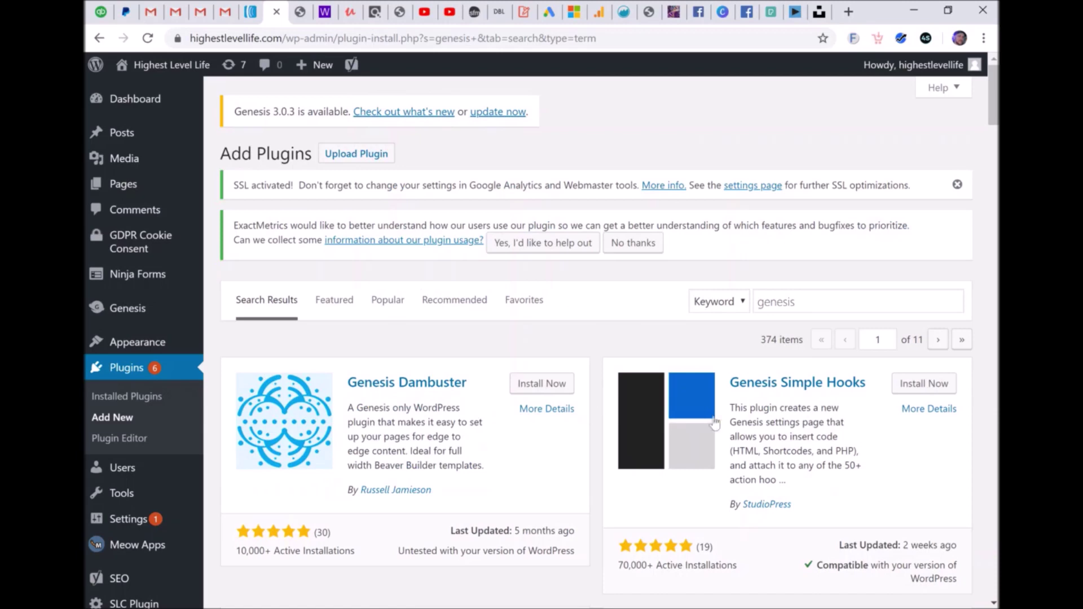
scroll(891, 454, "down", 1)
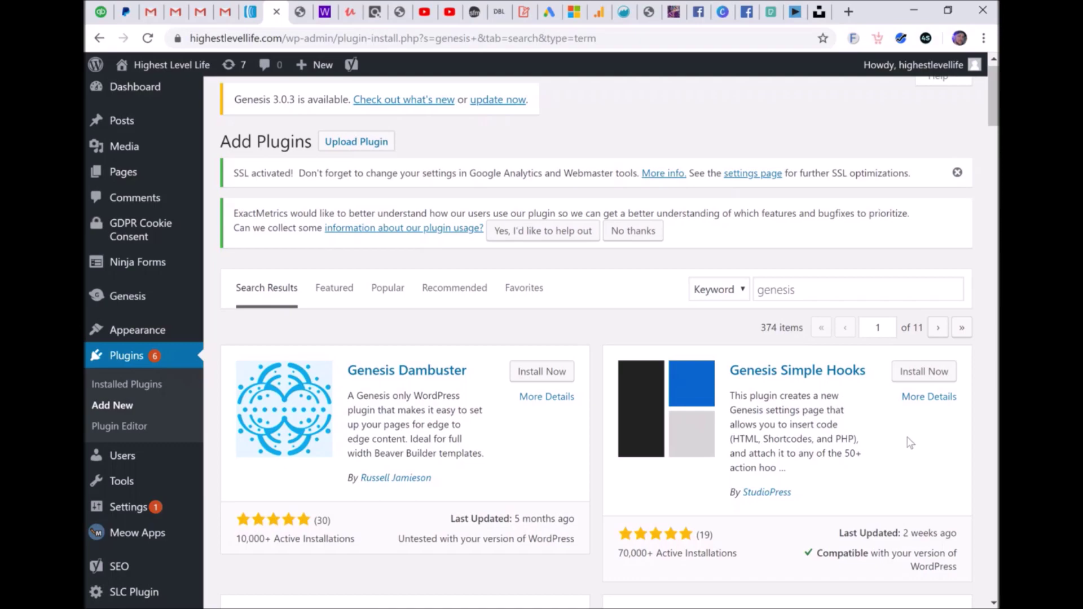
scroll(908, 443, "down", 1)
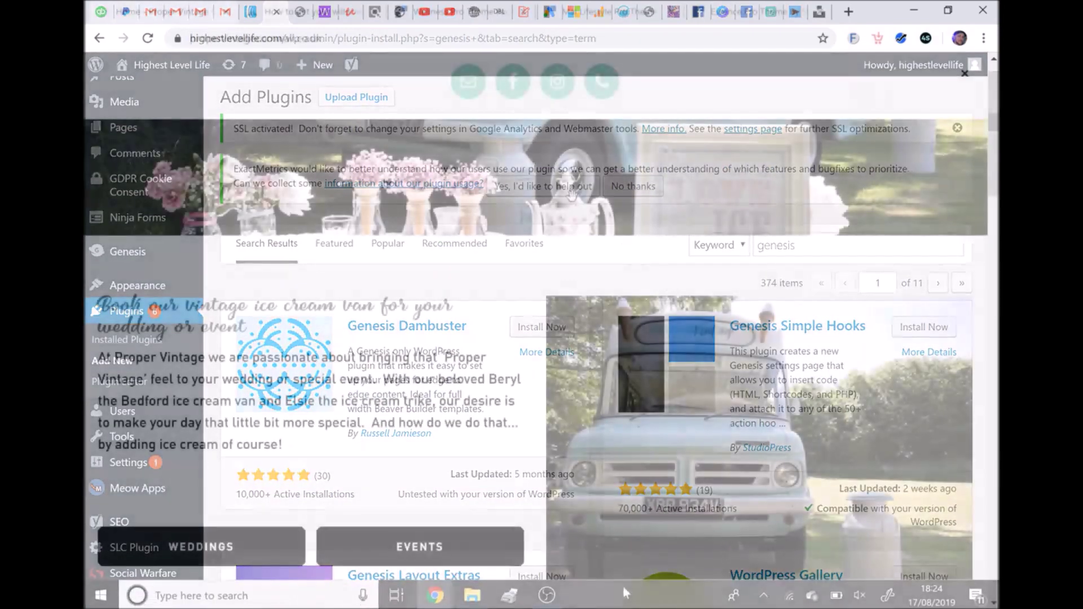